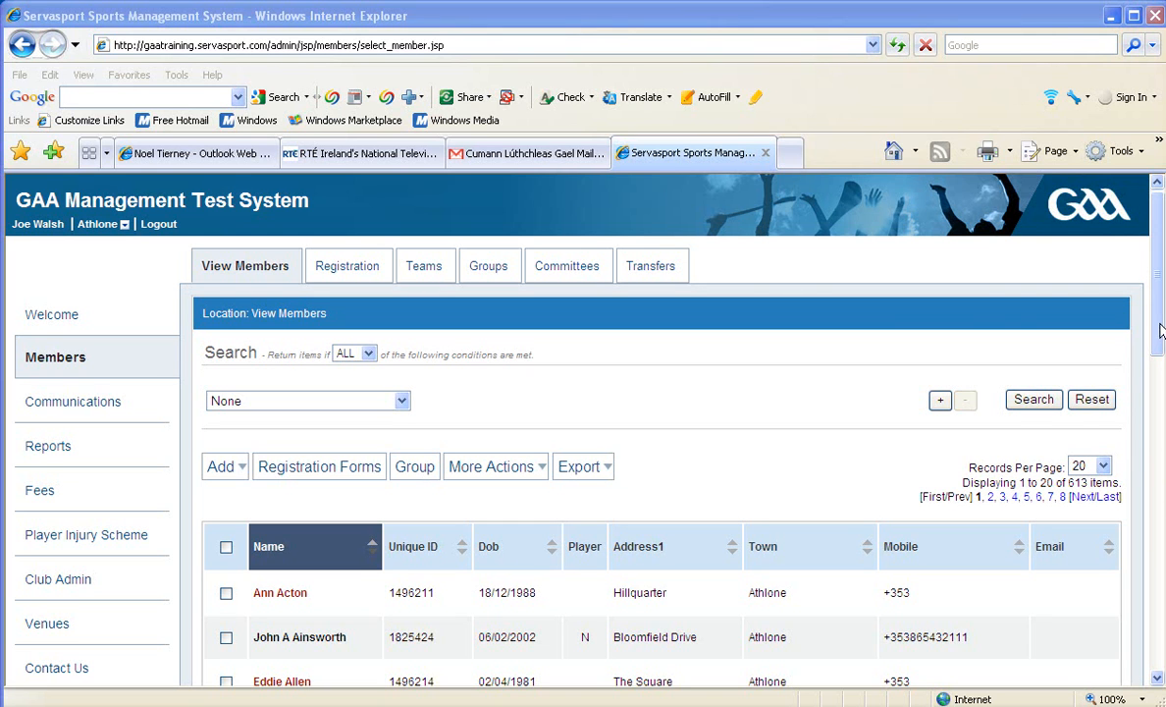
Open the record of the third listed member and view the member's personal details and Discipline history.
left_click_drag(1160, 331, 1158, 363)
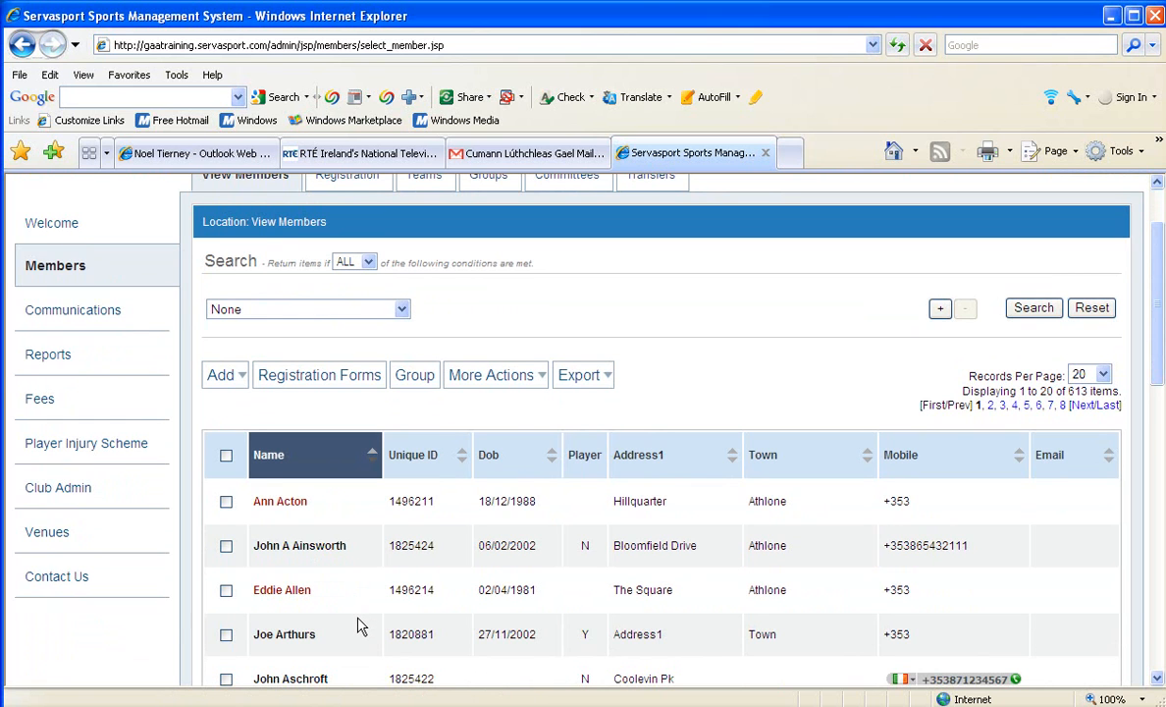
left_click(271, 593)
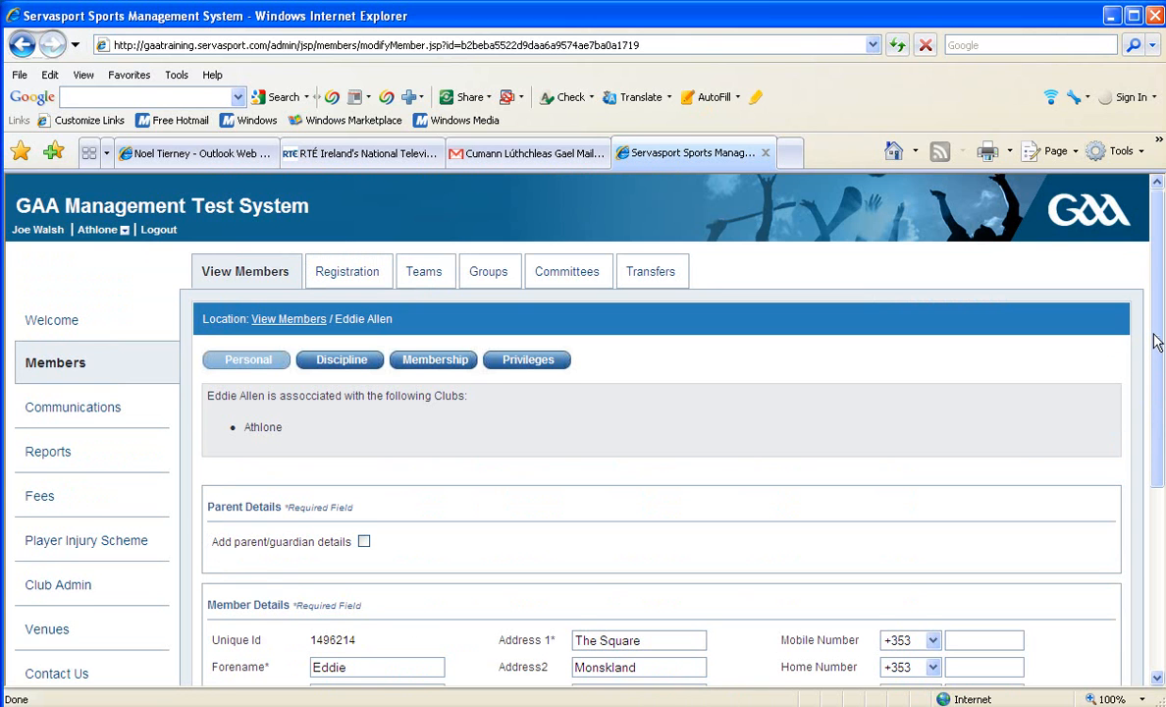
scroll(1156, 353, "down", 2)
left_click_drag(1157, 353, 1157, 431)
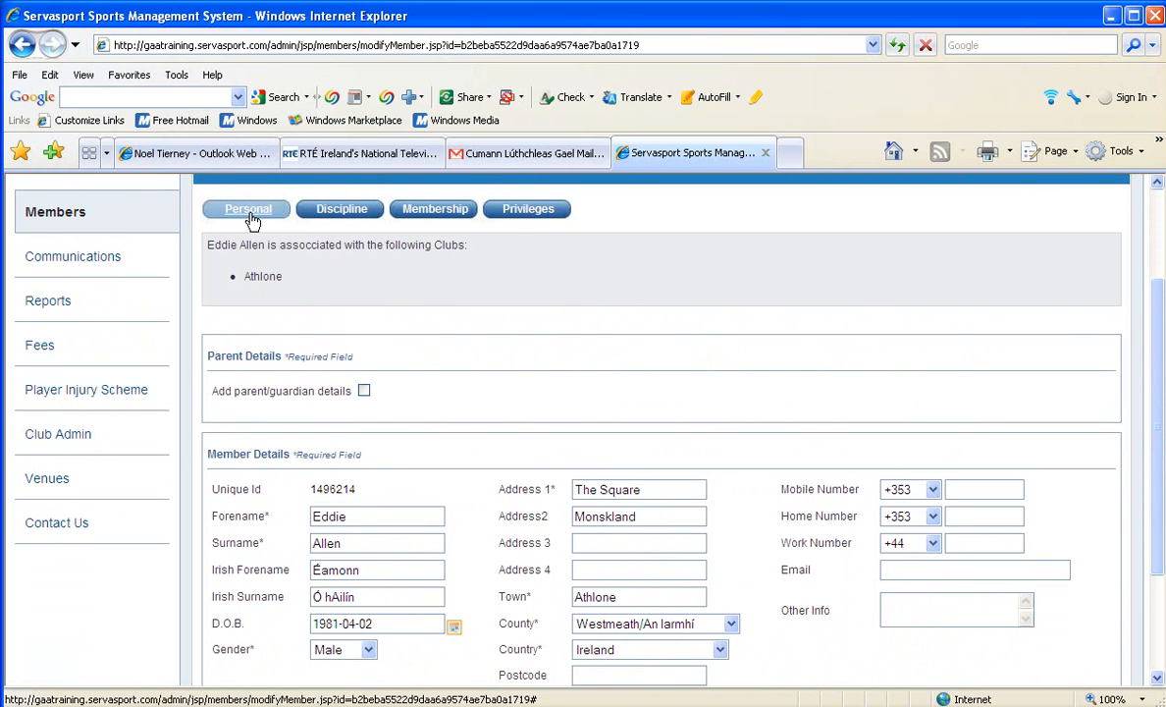
left_click(340, 218)
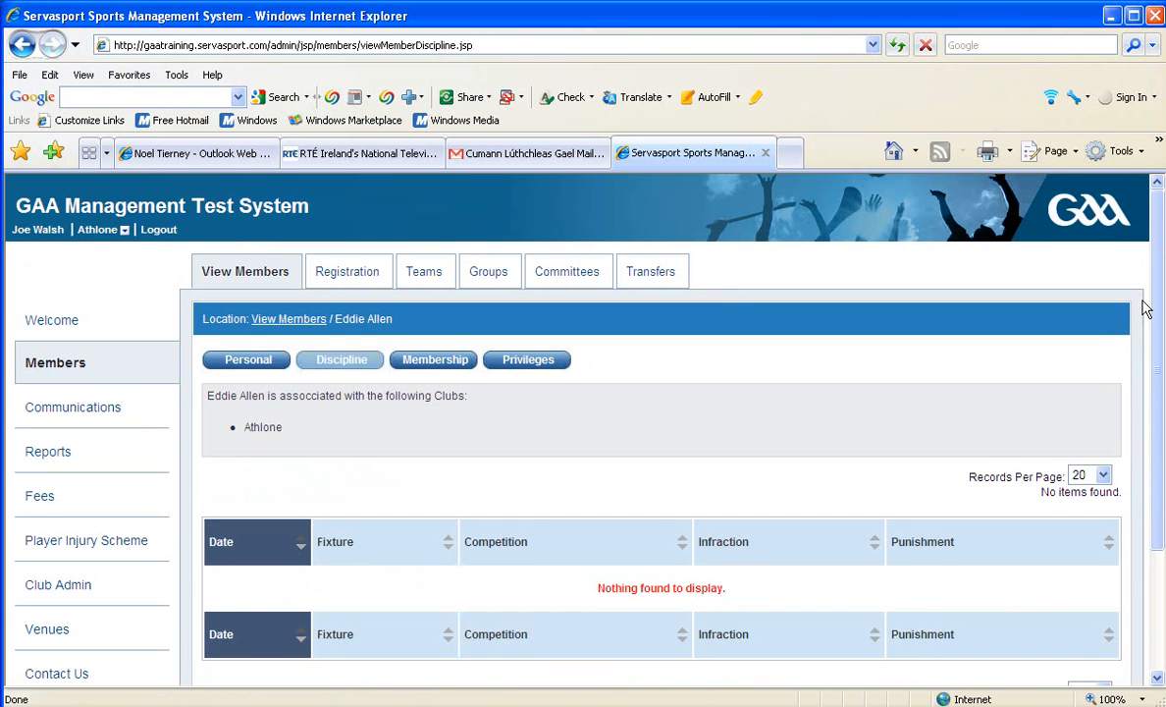
left_click_drag(1153, 307, 1156, 359)
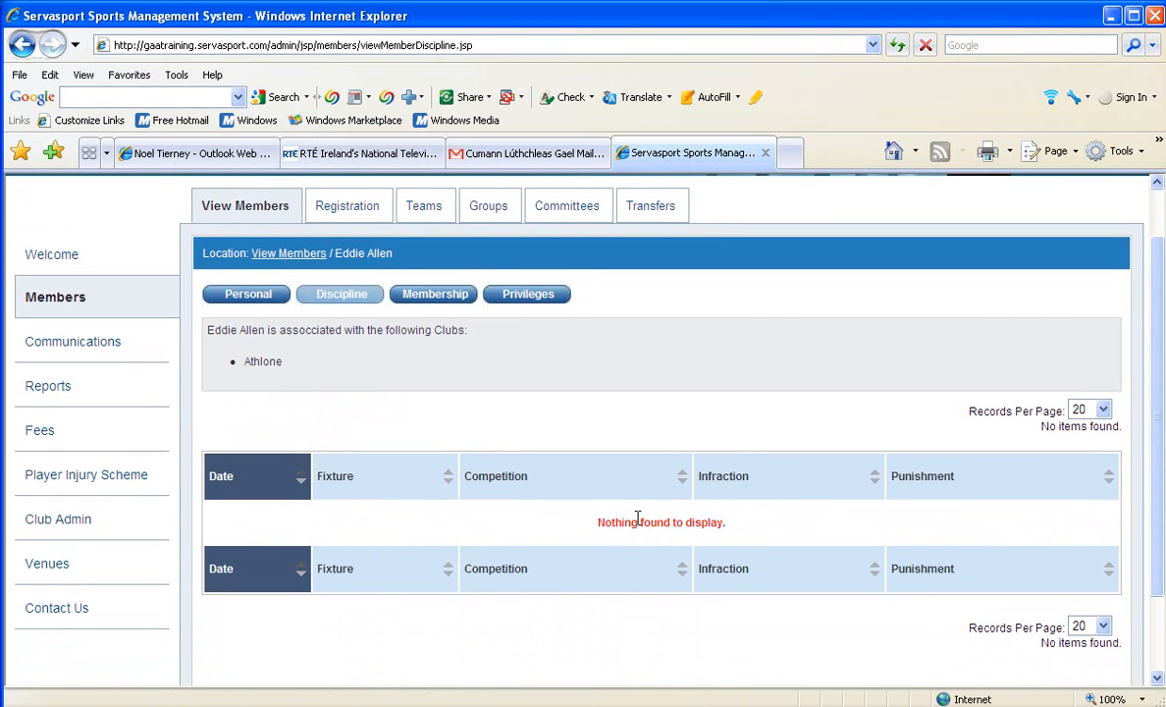
Enter the member's mobile number in the Personal details and save the record.
left_click(260, 294)
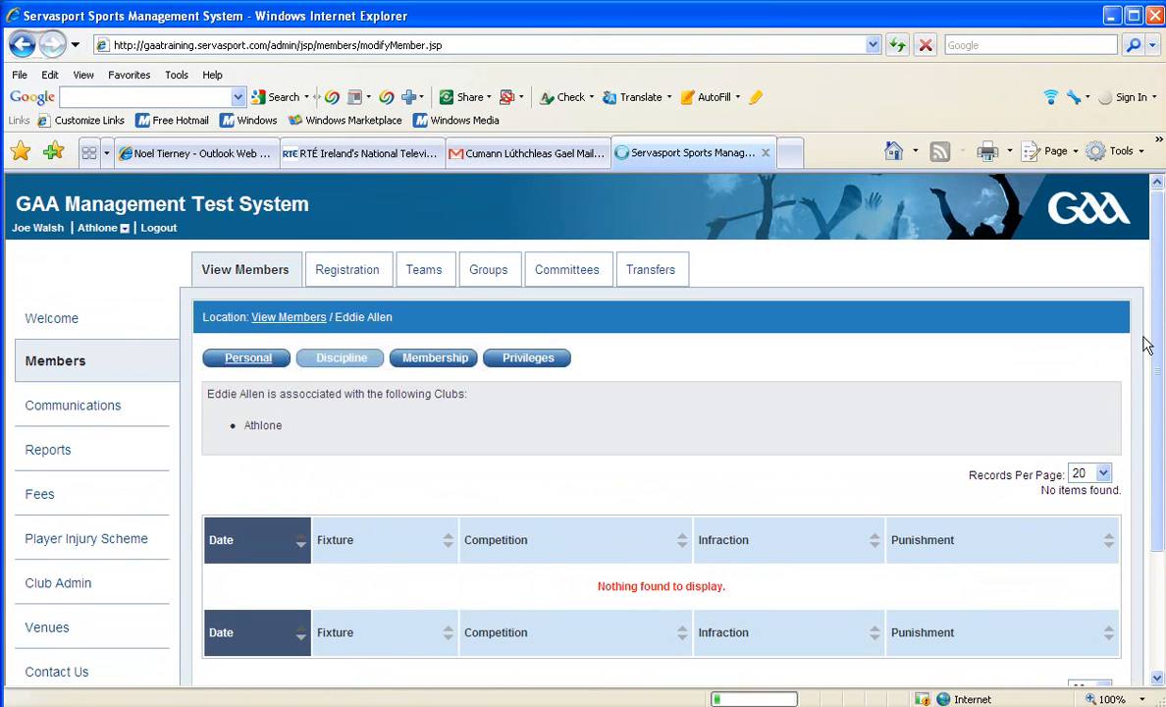
left_click_drag(1159, 312, 1153, 432)
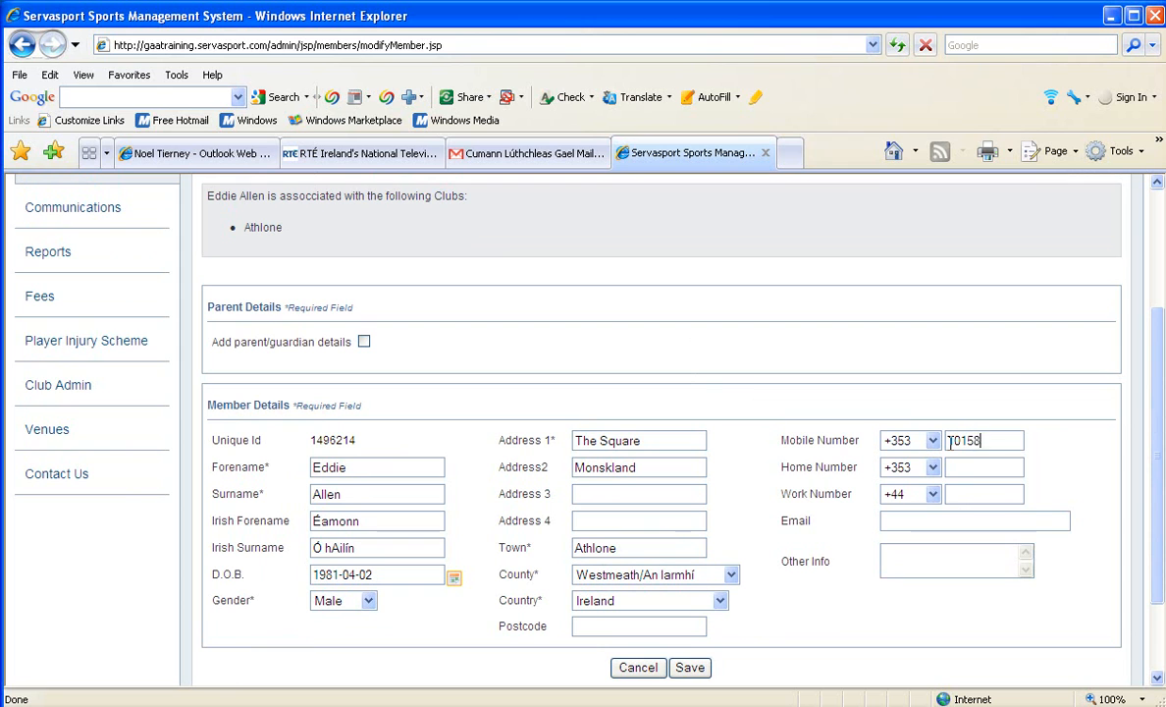
type("3")
left_click(949, 441)
type("86")
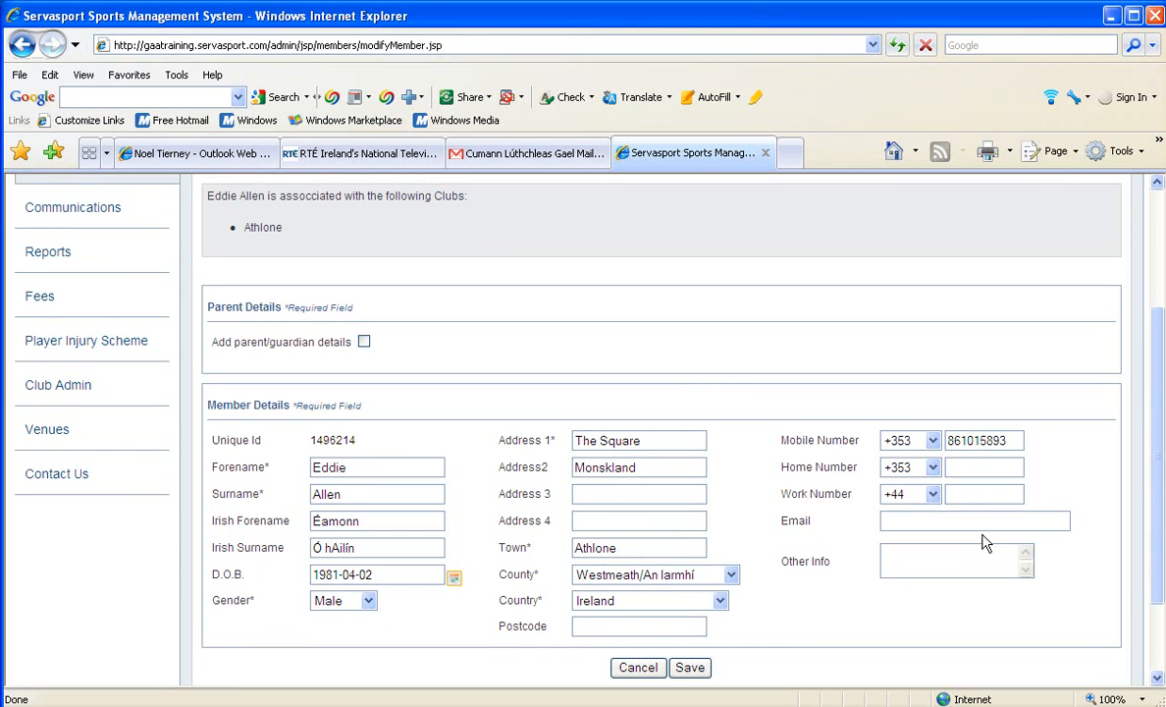
left_click(353, 576)
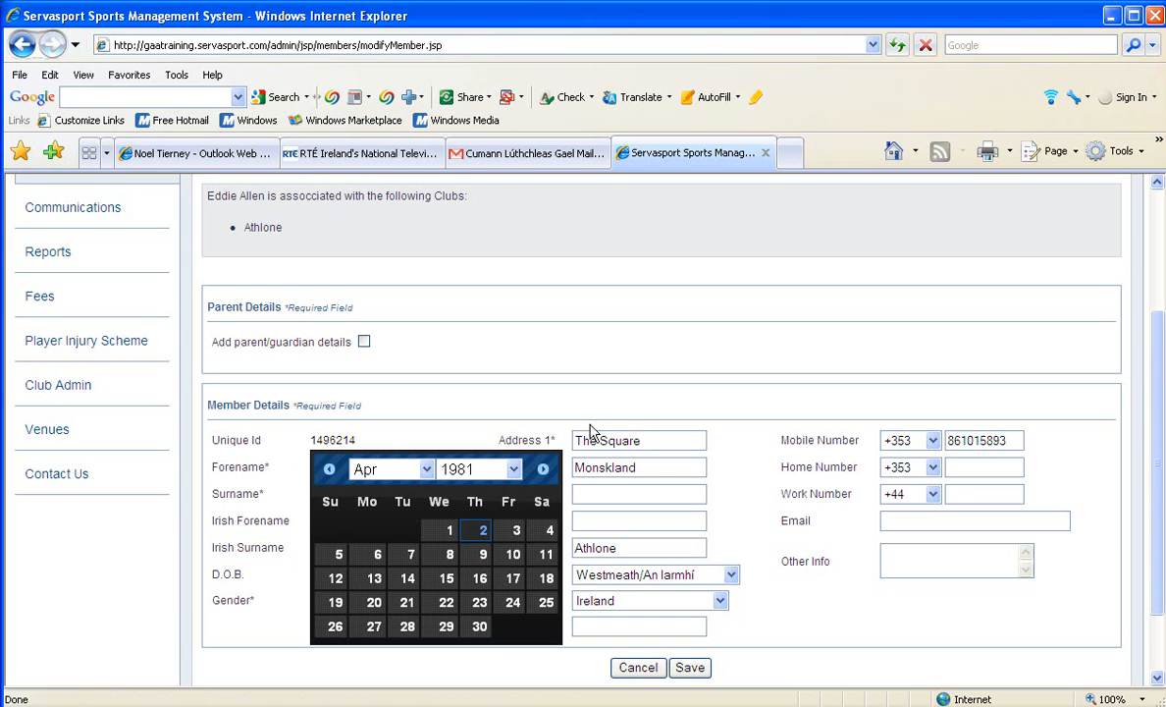
left_click(512, 398)
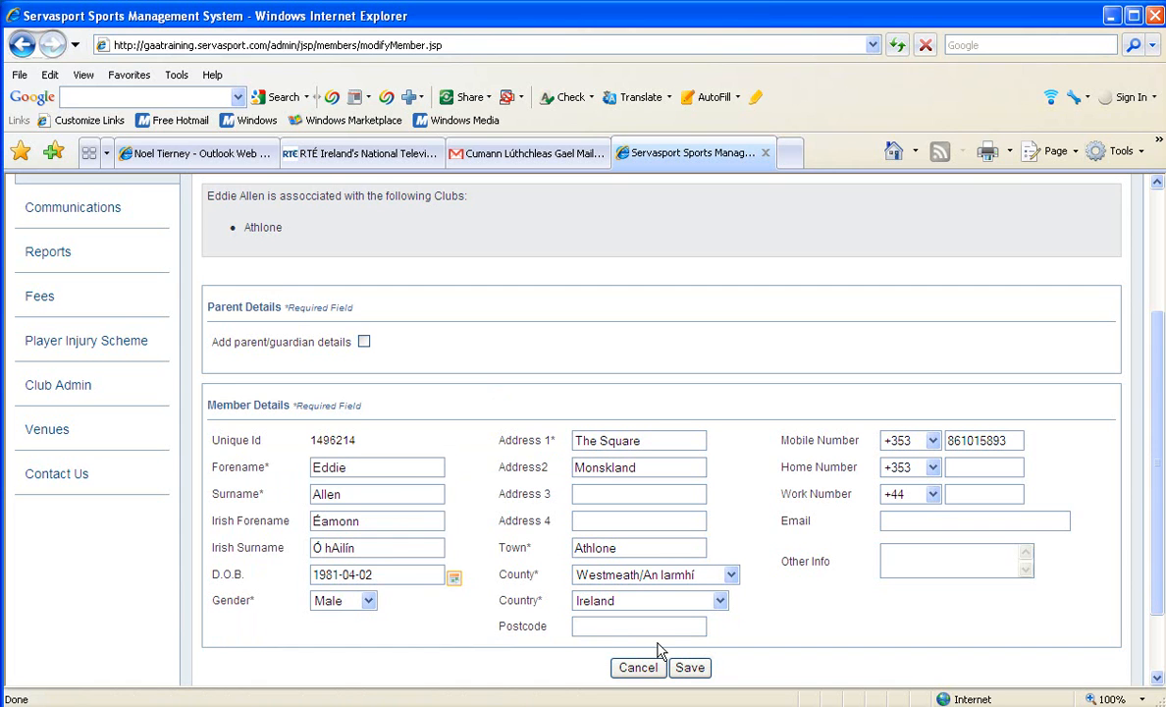
left_click(686, 669)
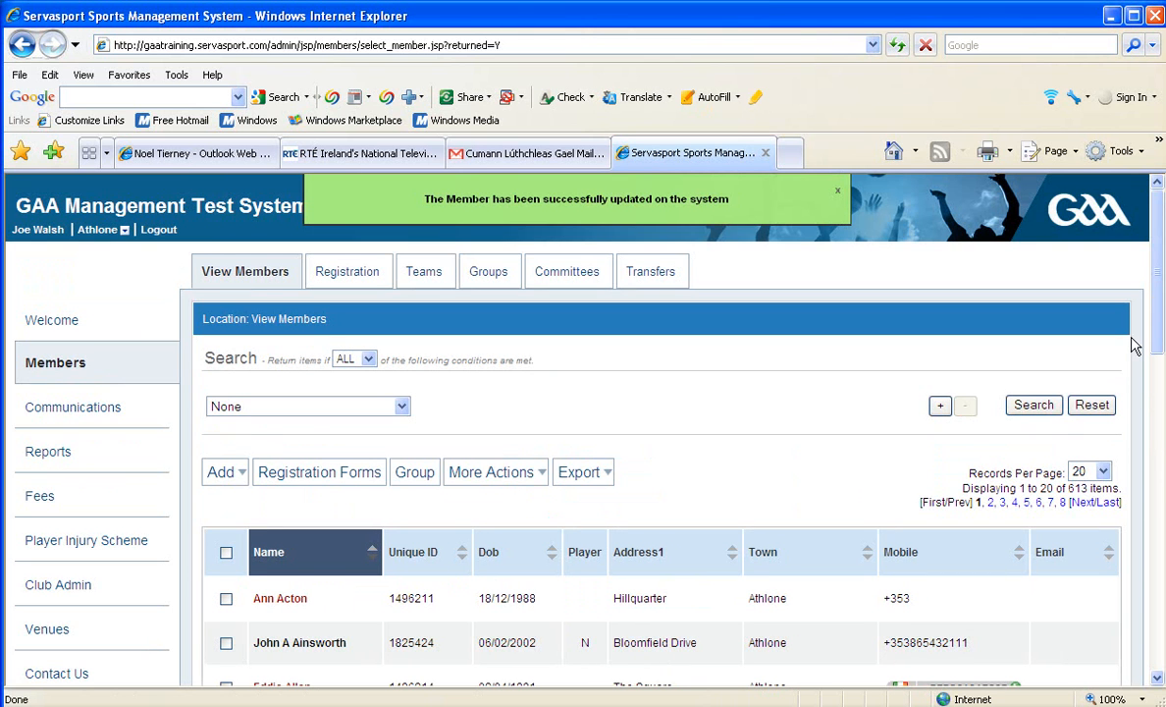
Reopen the updated member's record and open the 2010 entry in the Membership history.
scroll(1160, 322, "down", 3)
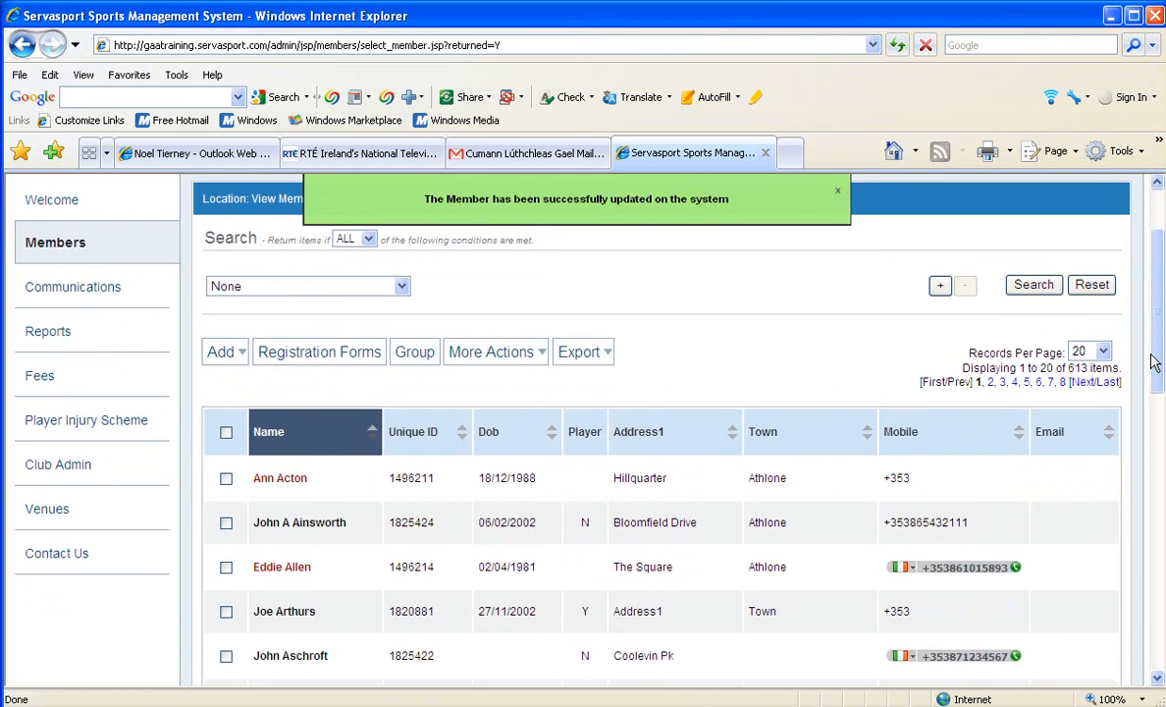
left_click(303, 567)
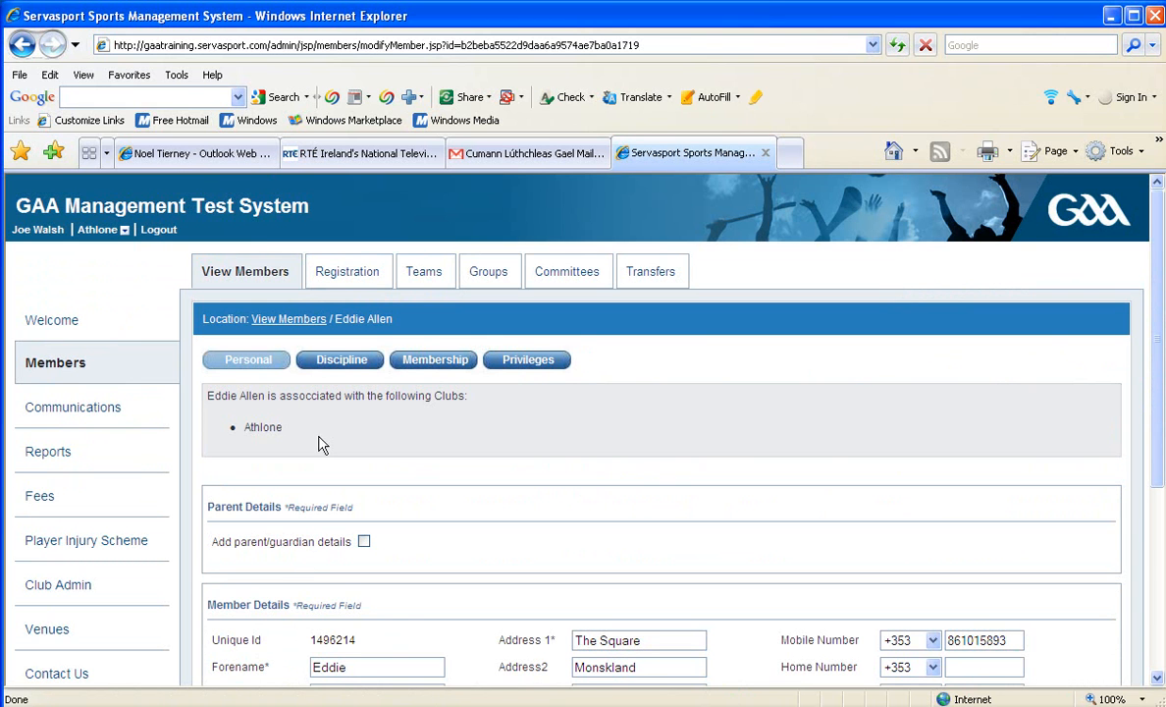
left_click(438, 362)
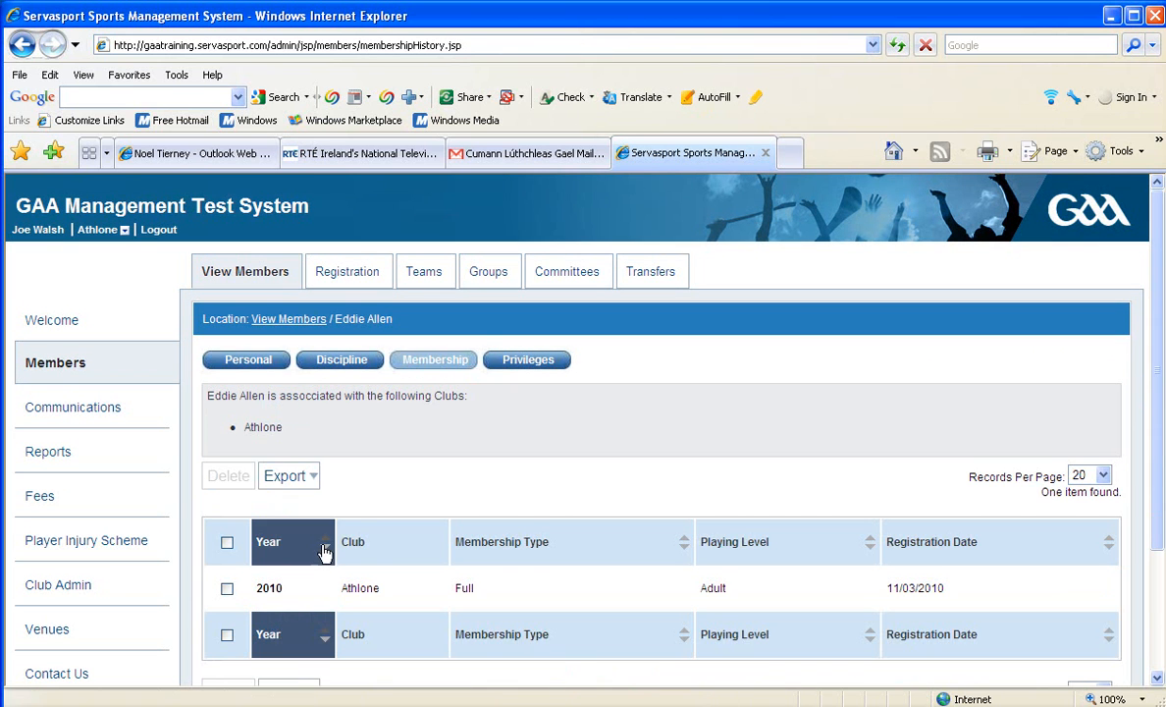
left_click(268, 589)
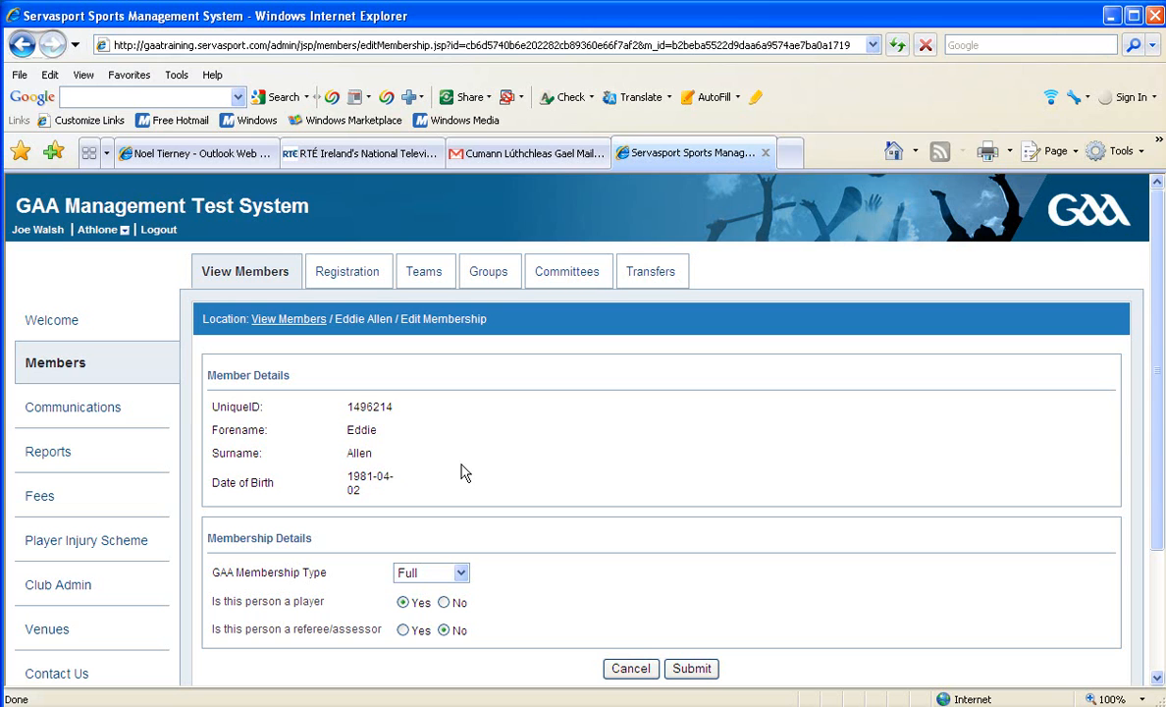
In Registration, mark the second listed member as a non-player, keep the Full membership type, and register that member.
left_click(57, 371)
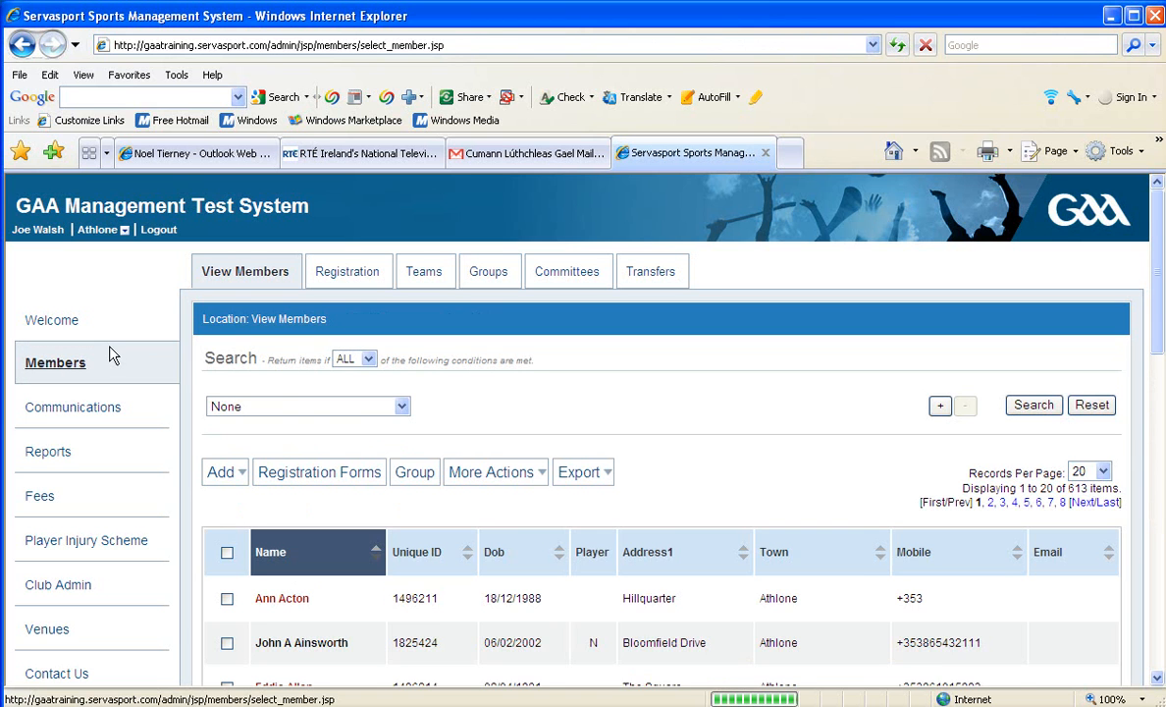
left_click(362, 276)
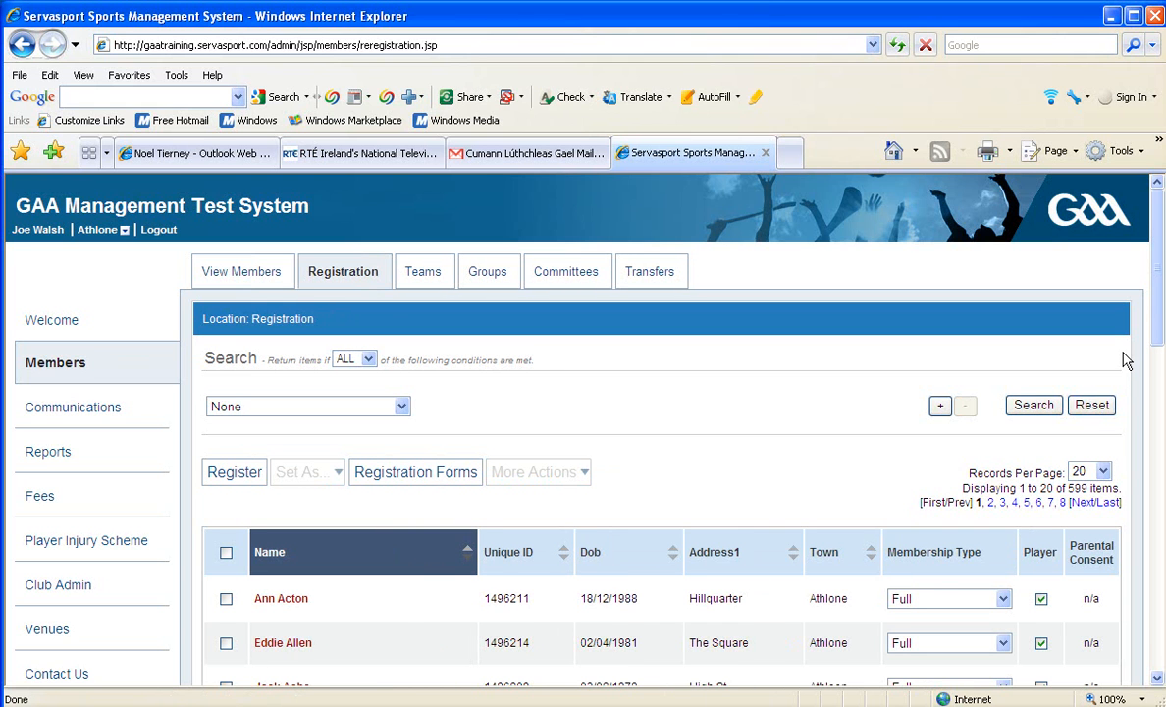
left_click_drag(1158, 332, 1158, 394)
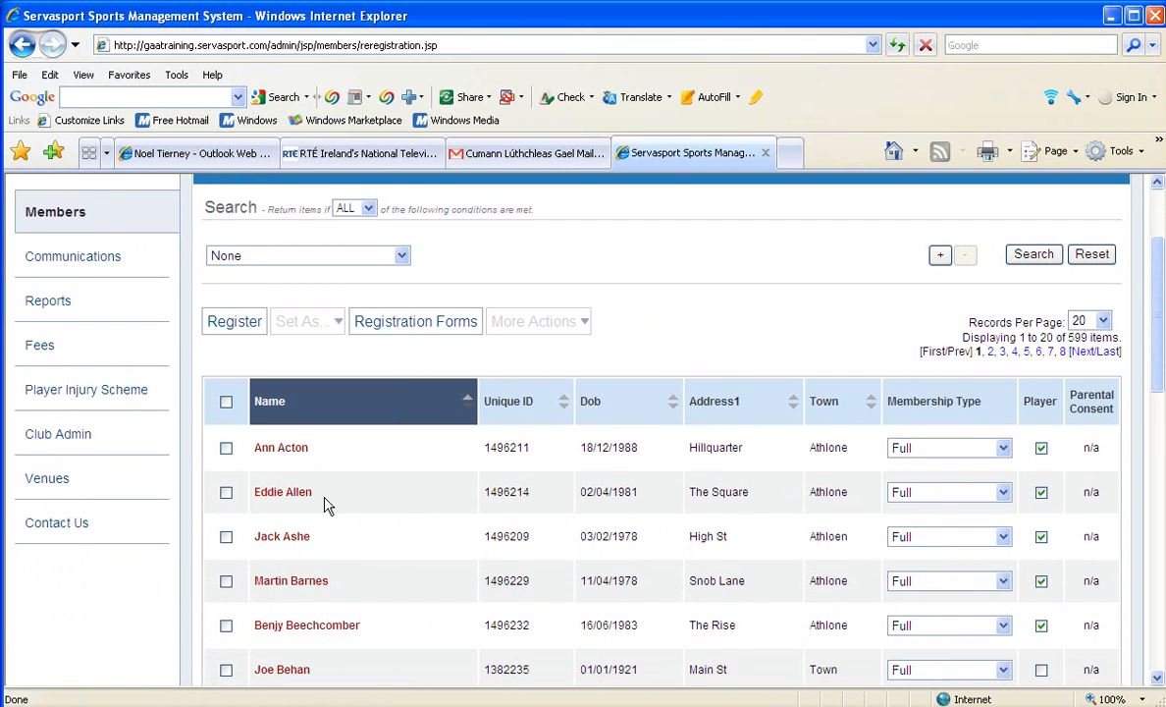
left_click(1043, 496)
left_click_drag(1158, 376, 1158, 400)
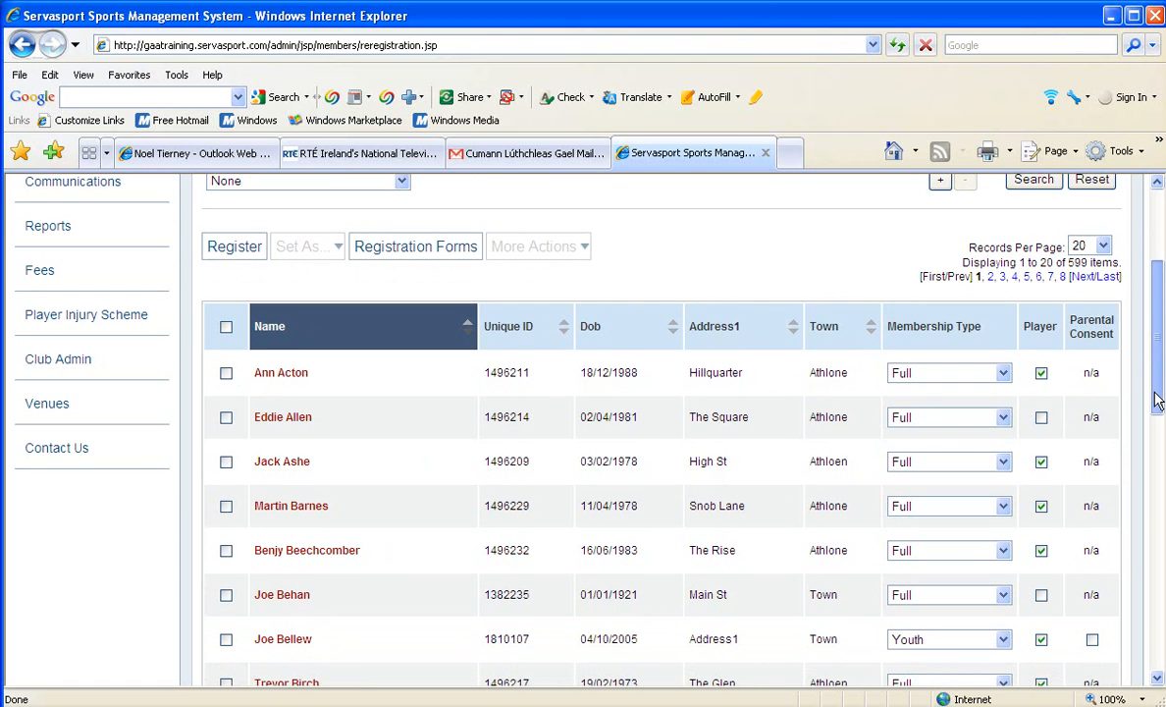
left_click(1005, 419)
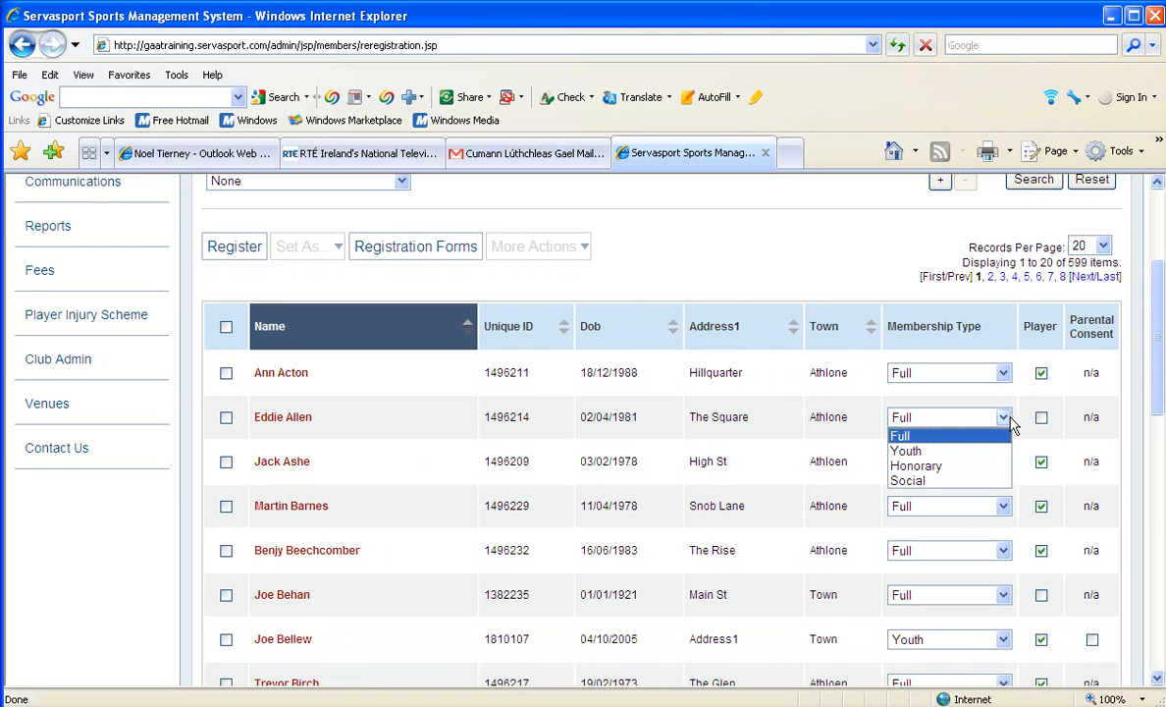
left_click(1009, 416)
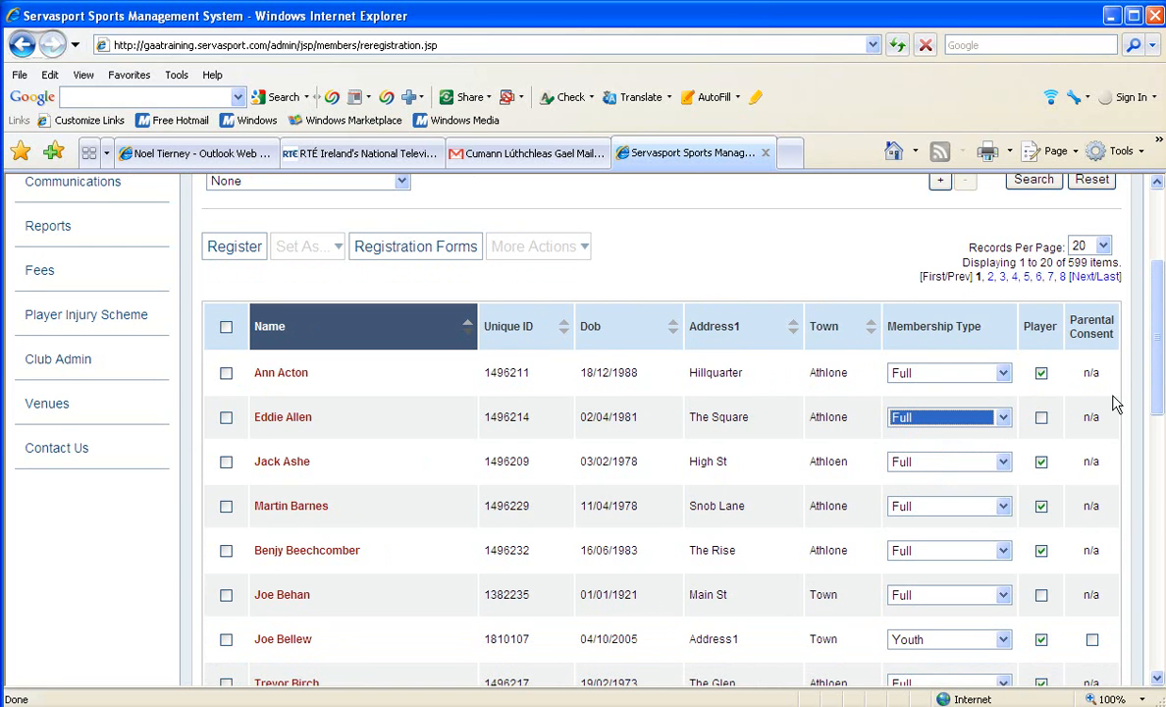
left_click_drag(1156, 386, 1156, 409)
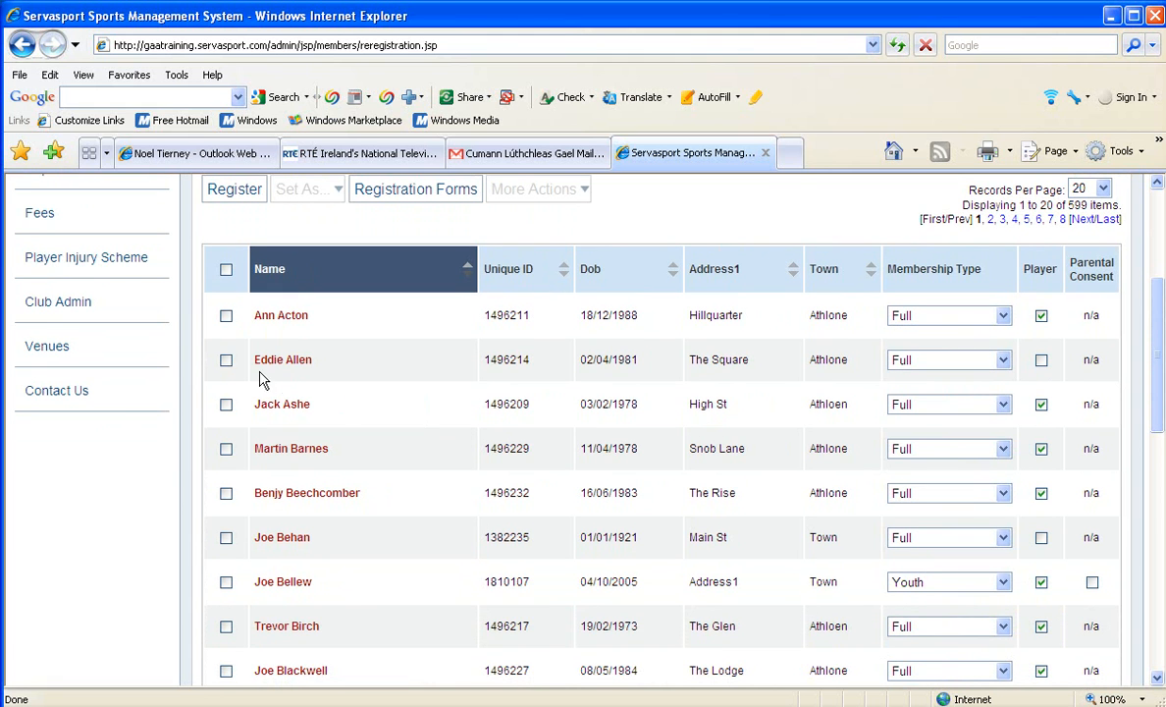
left_click(225, 360)
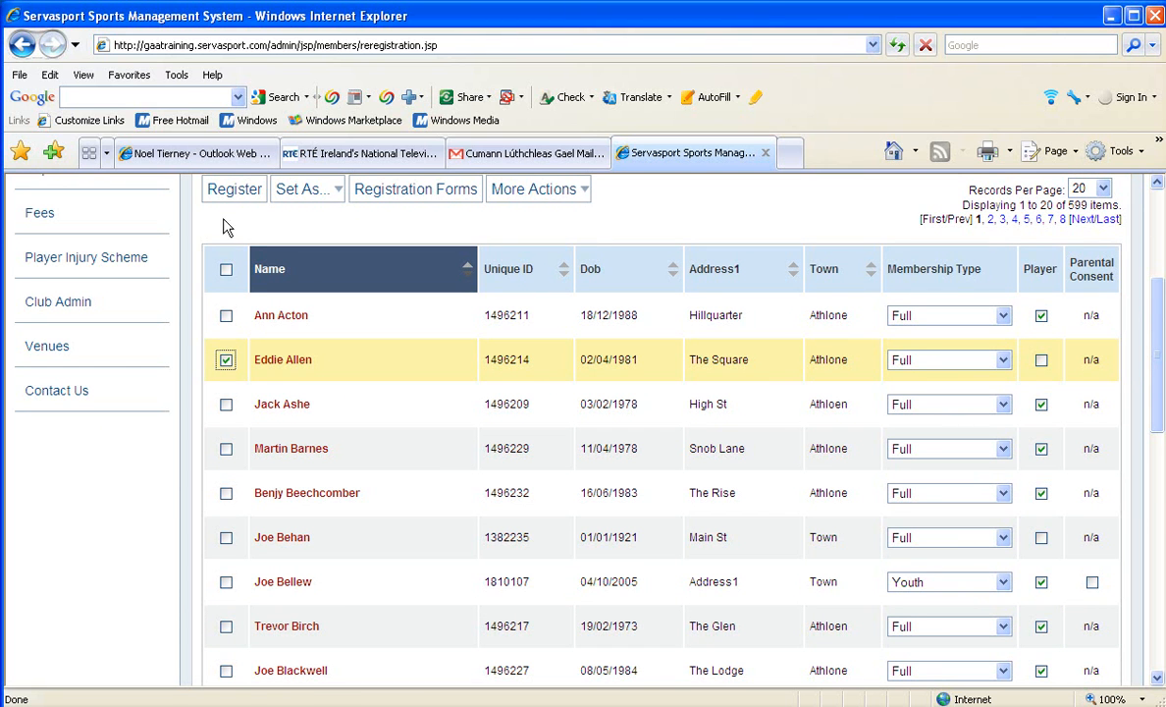
left_click(231, 190)
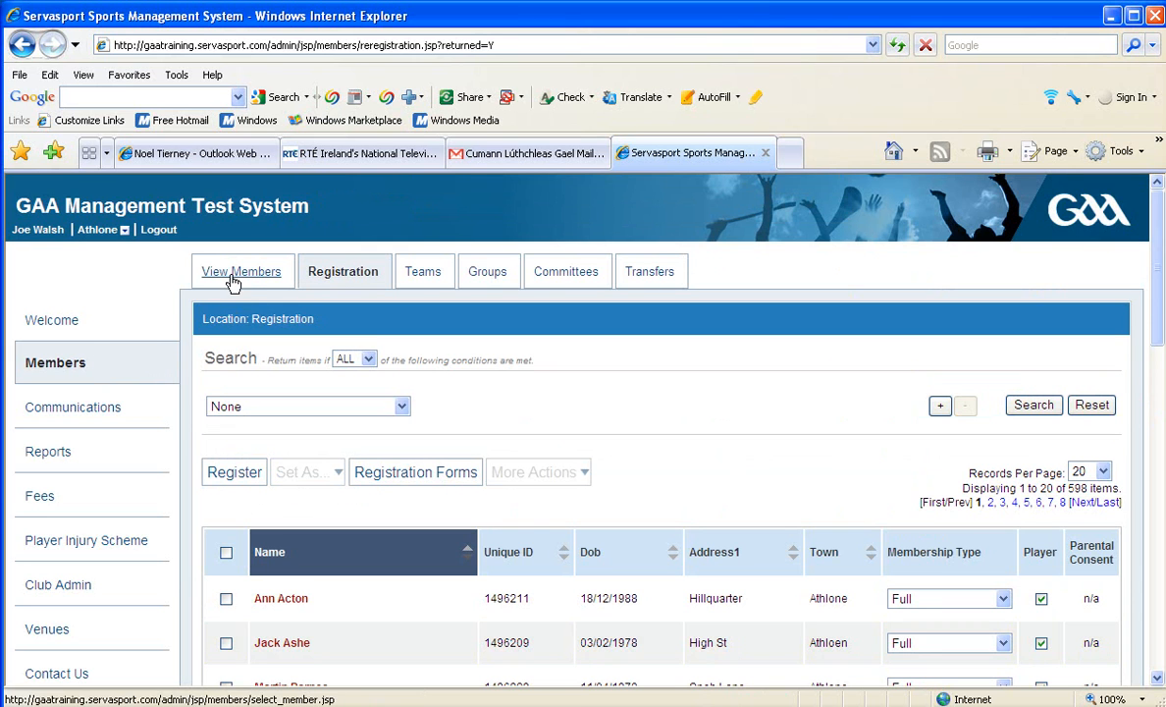
Reopen the newly registered member's record from View Members and check the Membership history.
left_click(228, 279)
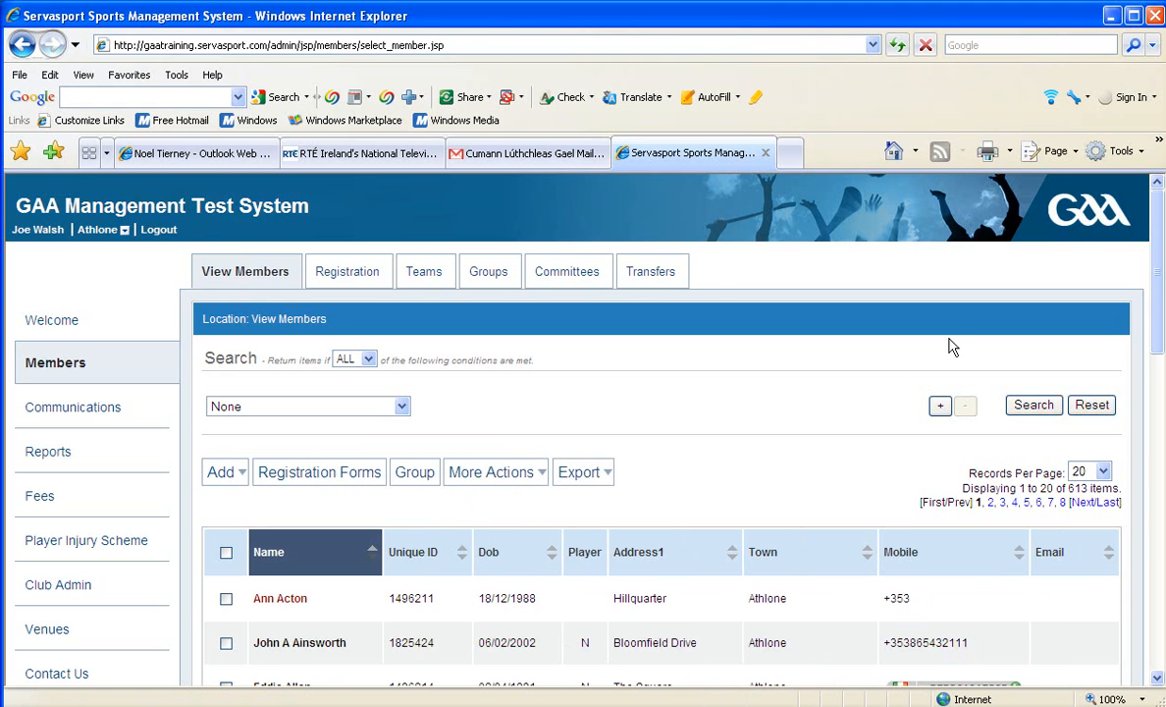
left_click_drag(1158, 280, 1155, 334)
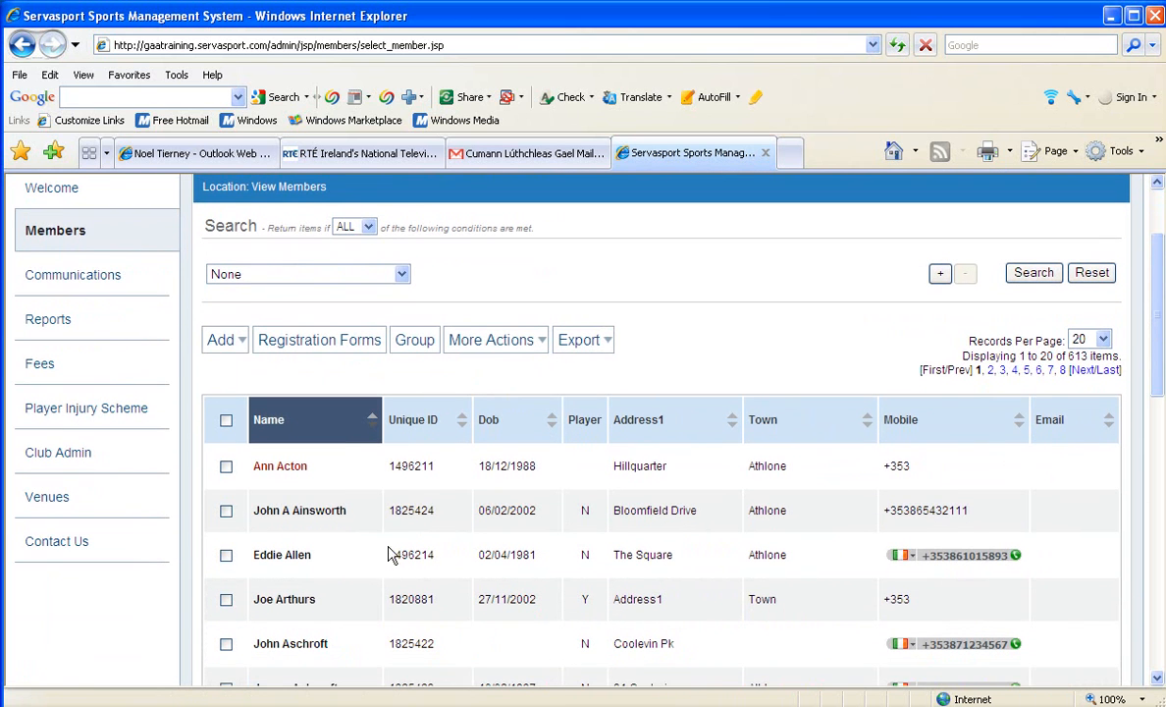
left_click(288, 558)
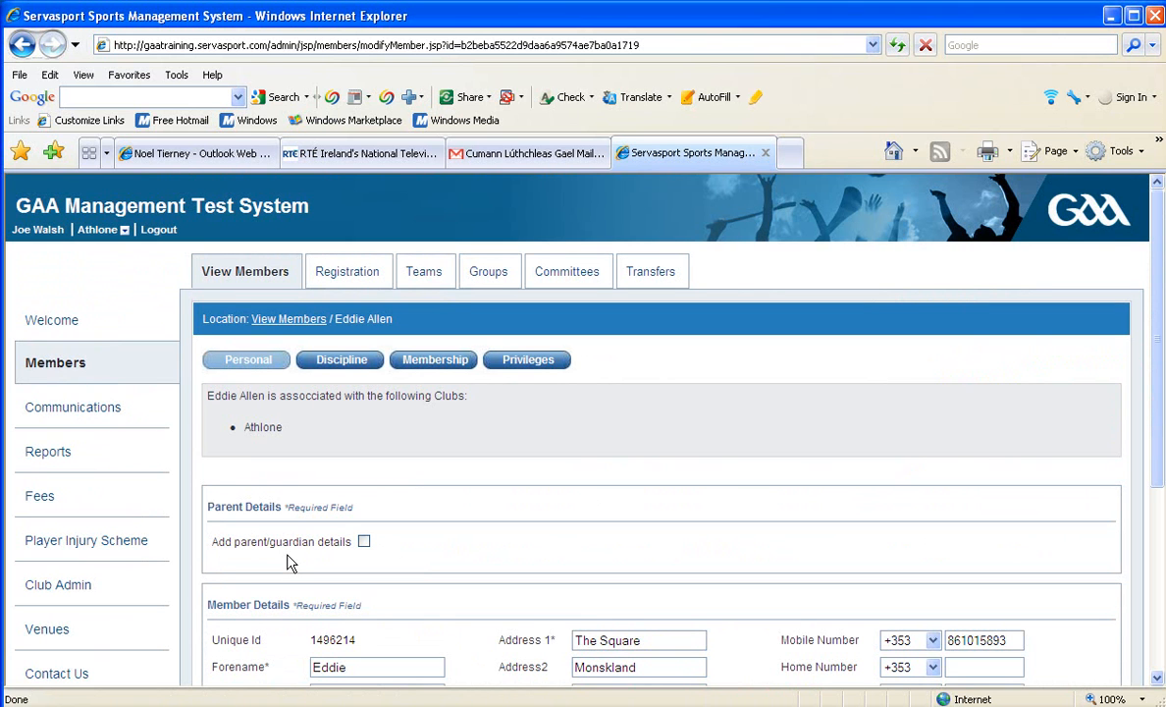
left_click_drag(1161, 348, 1153, 440)
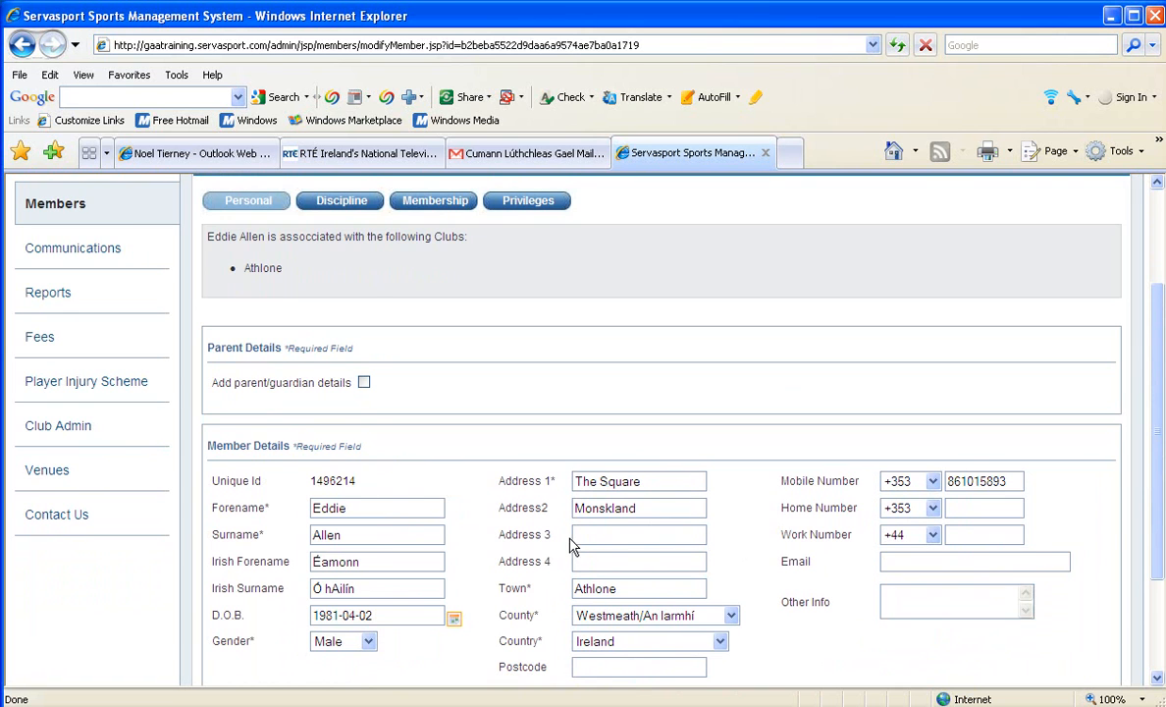
left_click(433, 202)
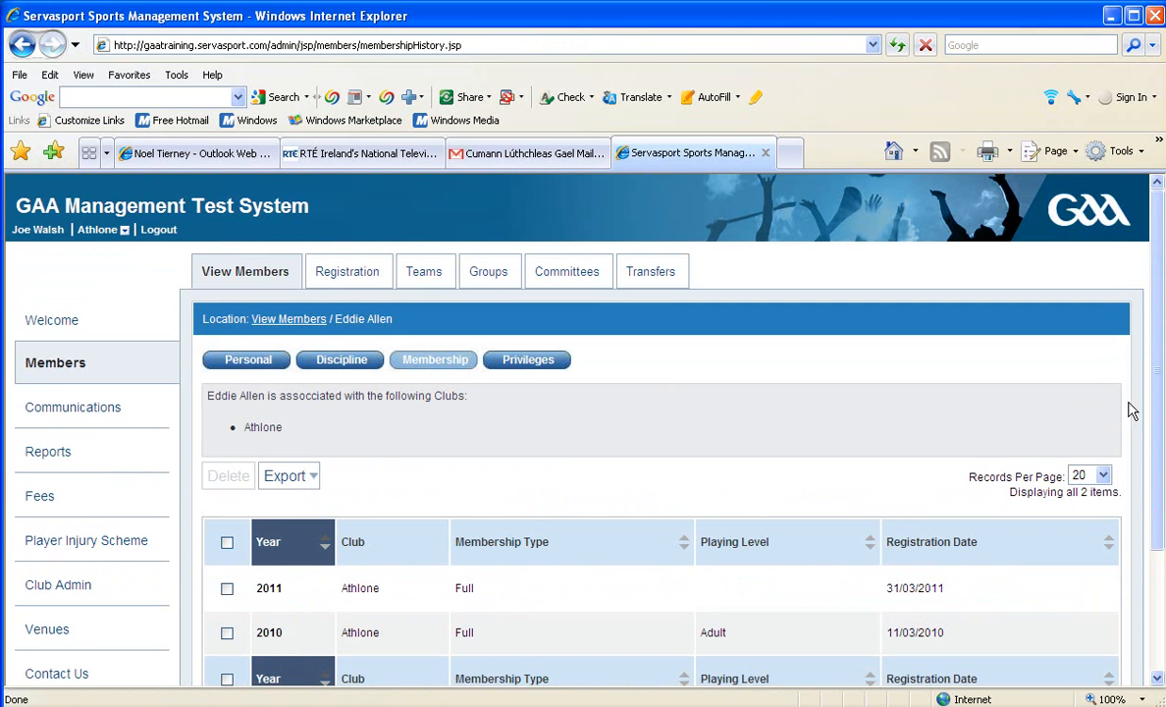
left_click_drag(1156, 408, 1153, 463)
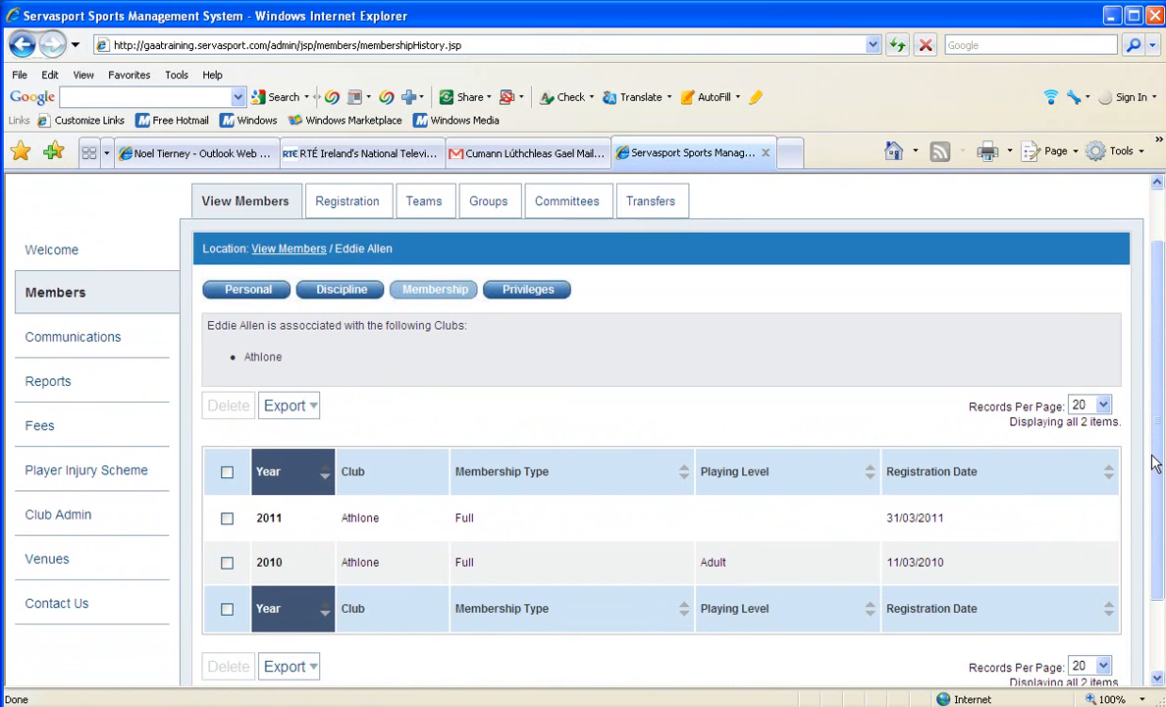
left_click(227, 520)
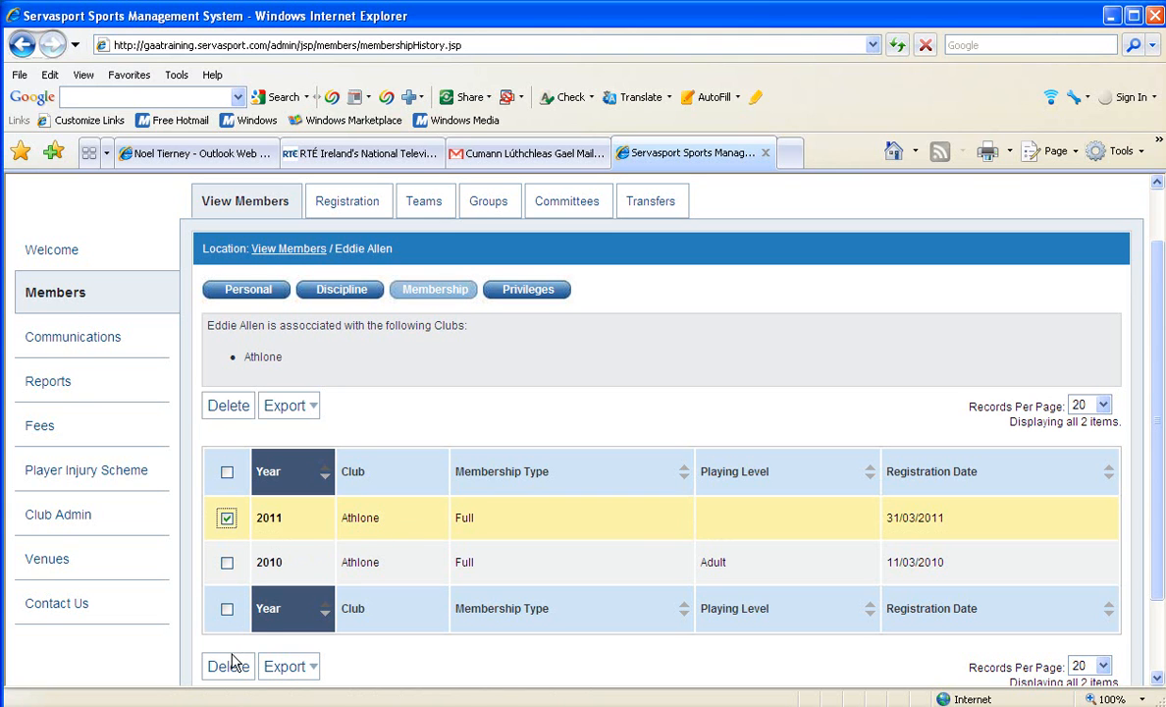
left_click(226, 519)
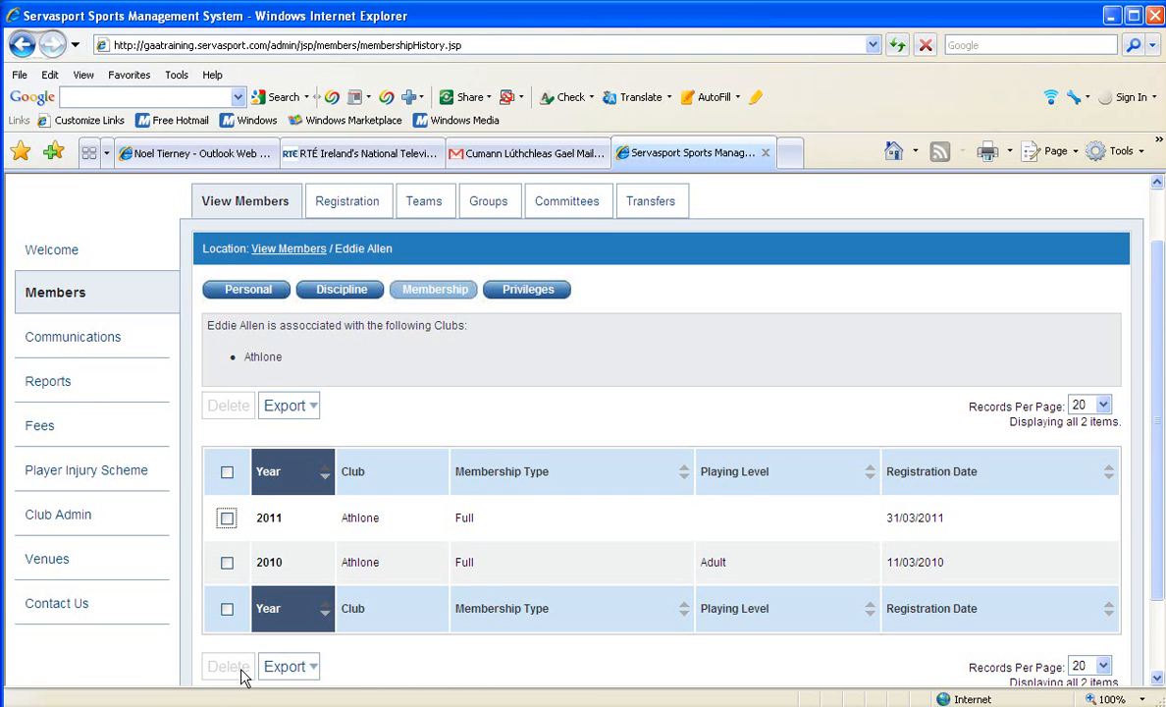
left_click(227, 519)
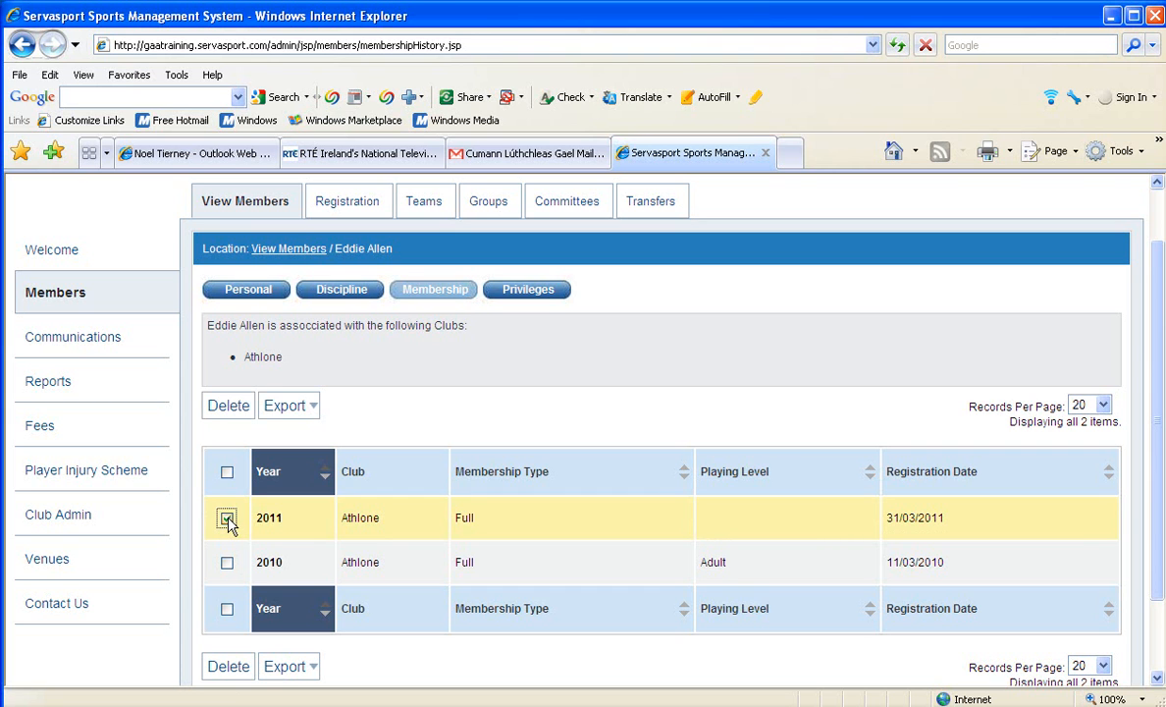
left_click(222, 670)
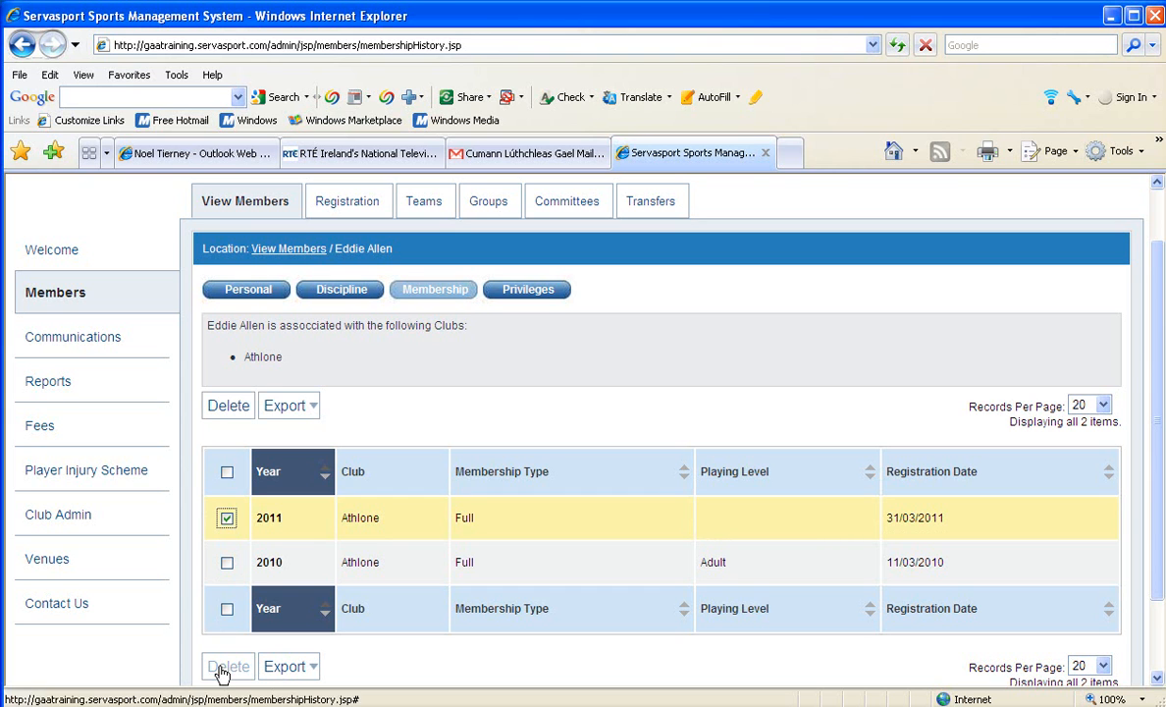
left_click(227, 518)
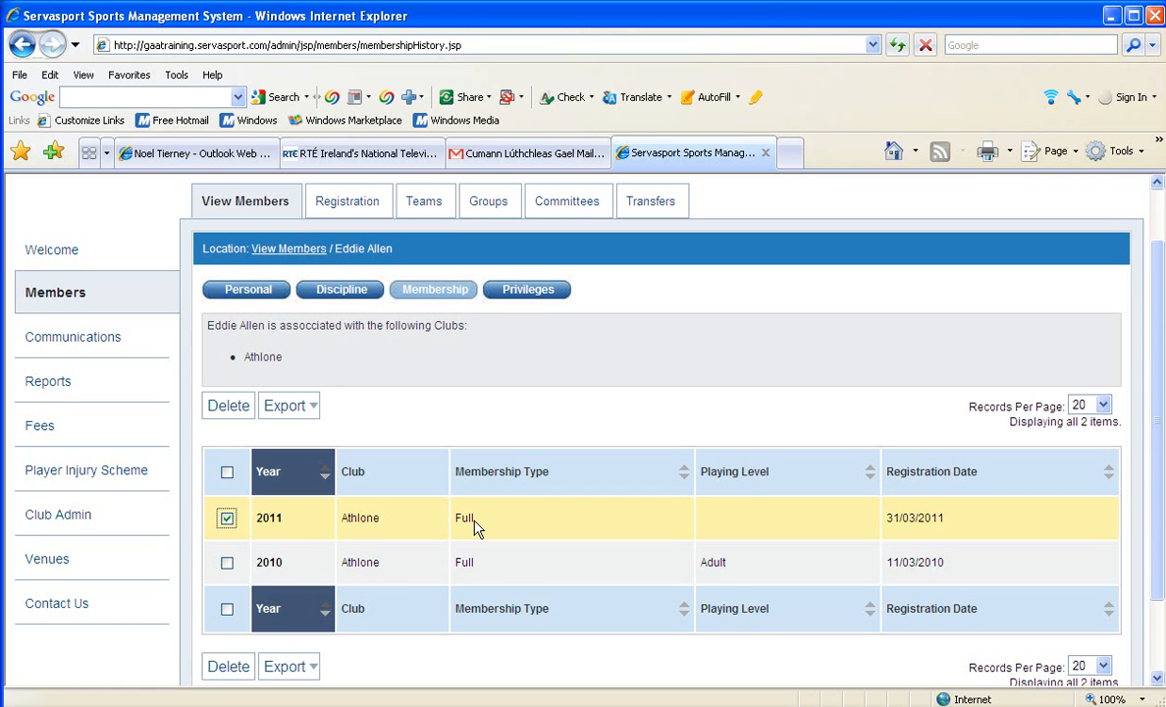
left_click(225, 518)
left_click(227, 519)
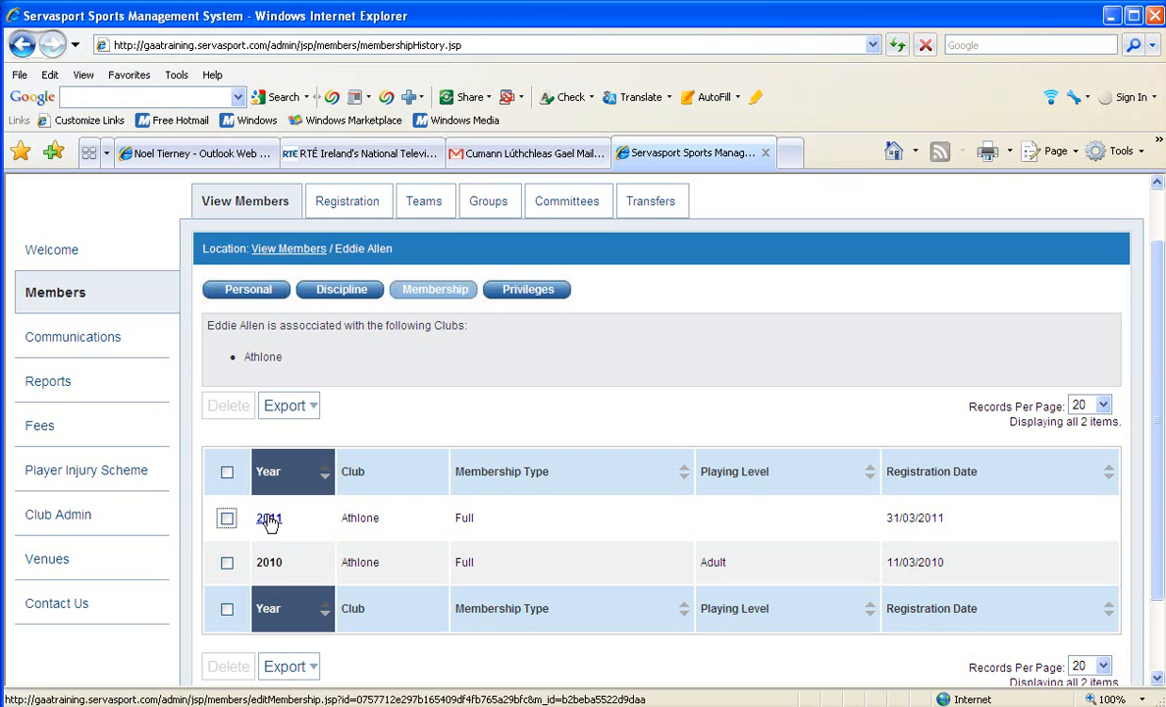
Edit the member's 2011 membership entry, answer Yes for both player and referee/assessor, and submit the changes.
left_click(269, 519)
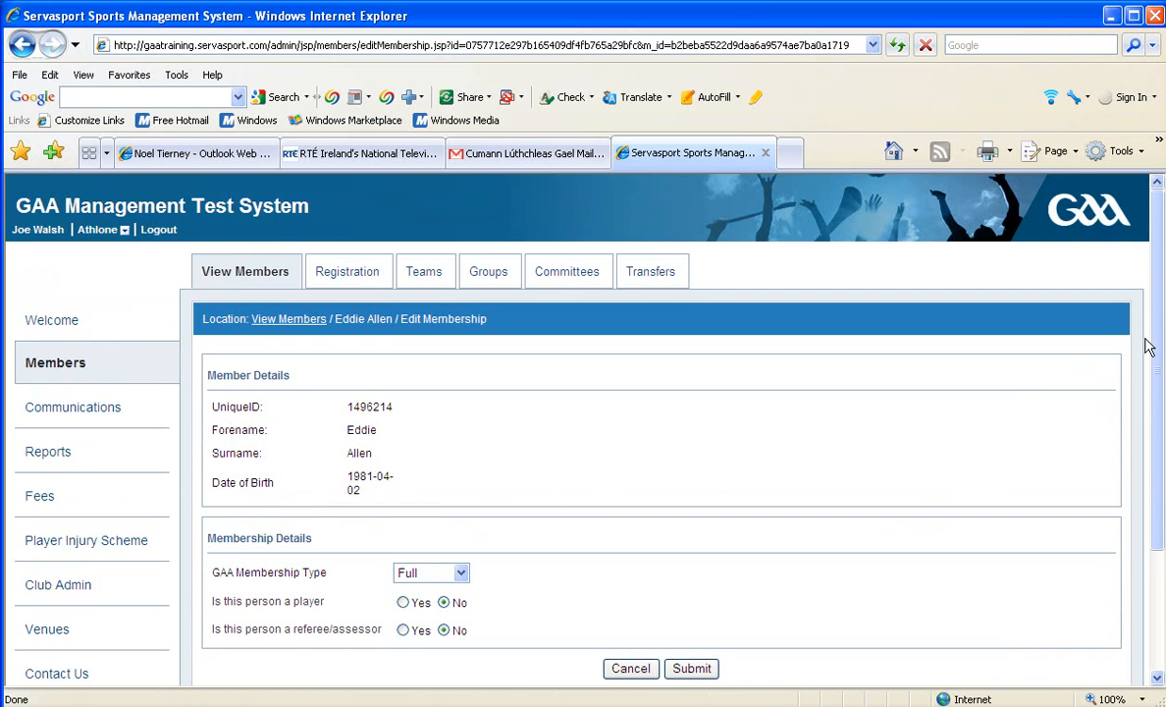
scroll(1147, 359, "down", 1)
scroll(1143, 383, "down", 2)
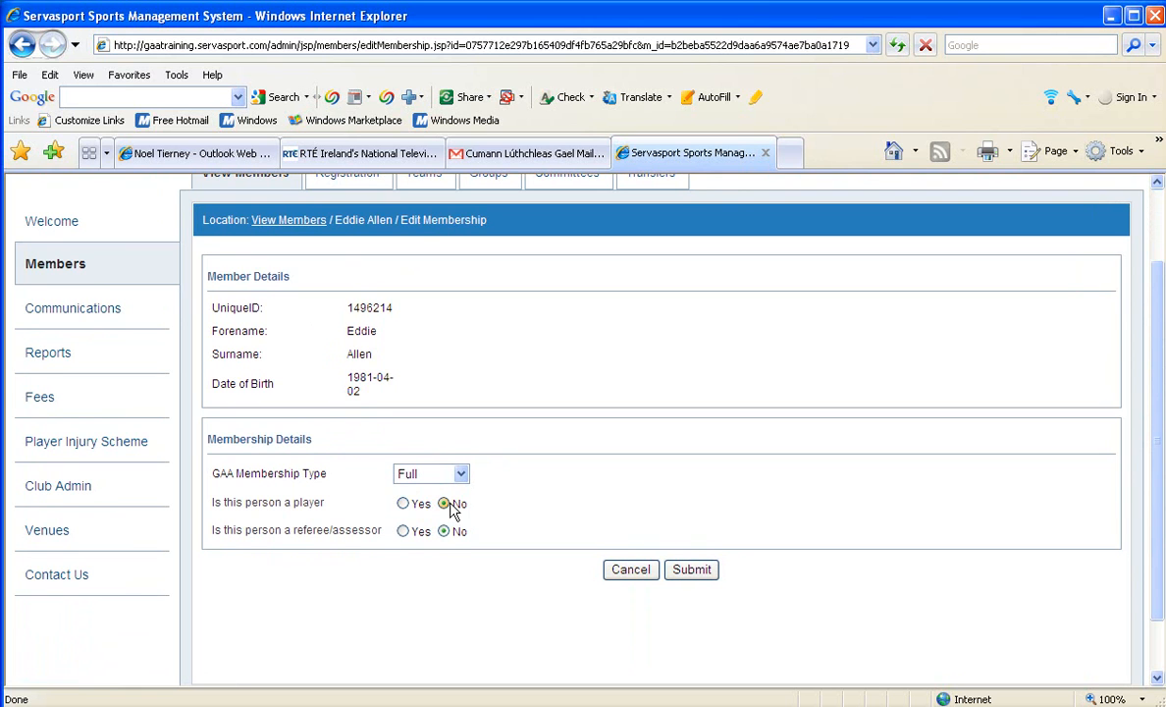
left_click(402, 504)
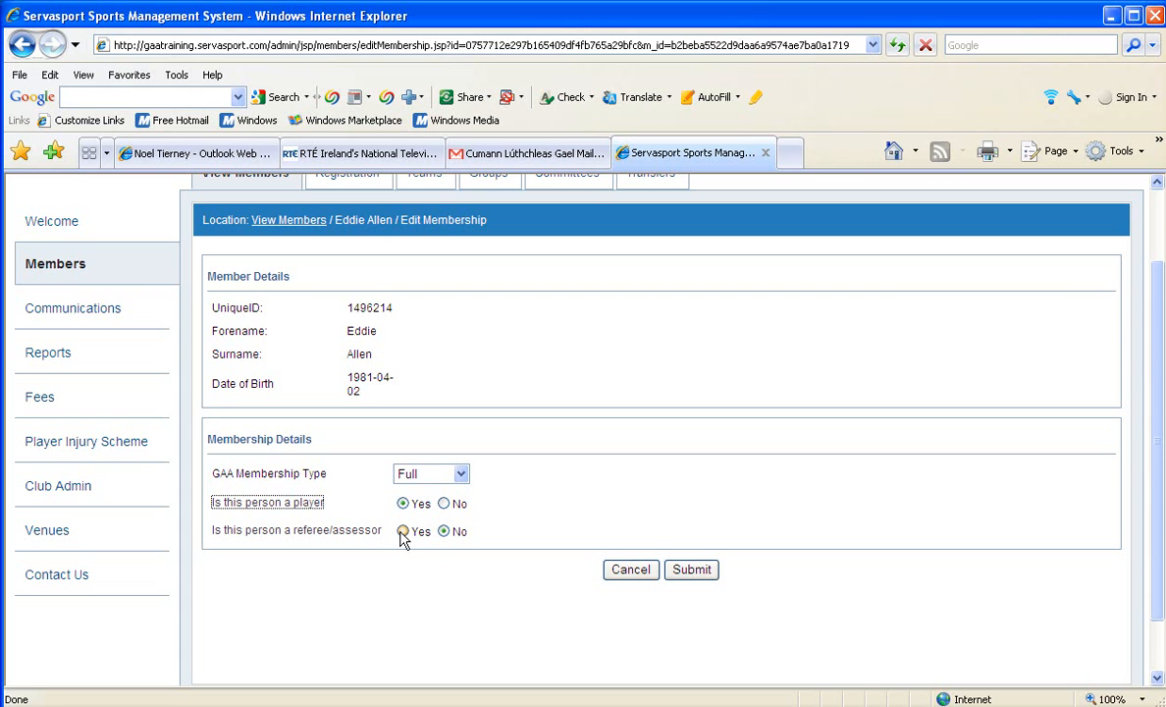
left_click(403, 531)
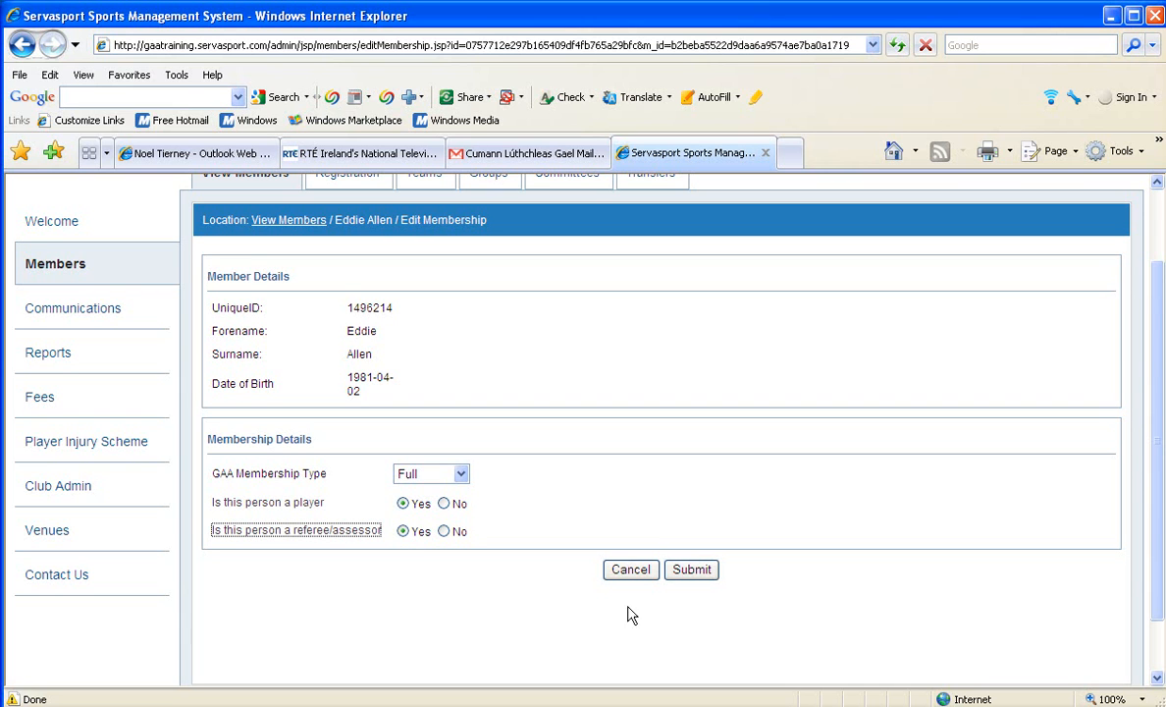
left_click(691, 574)
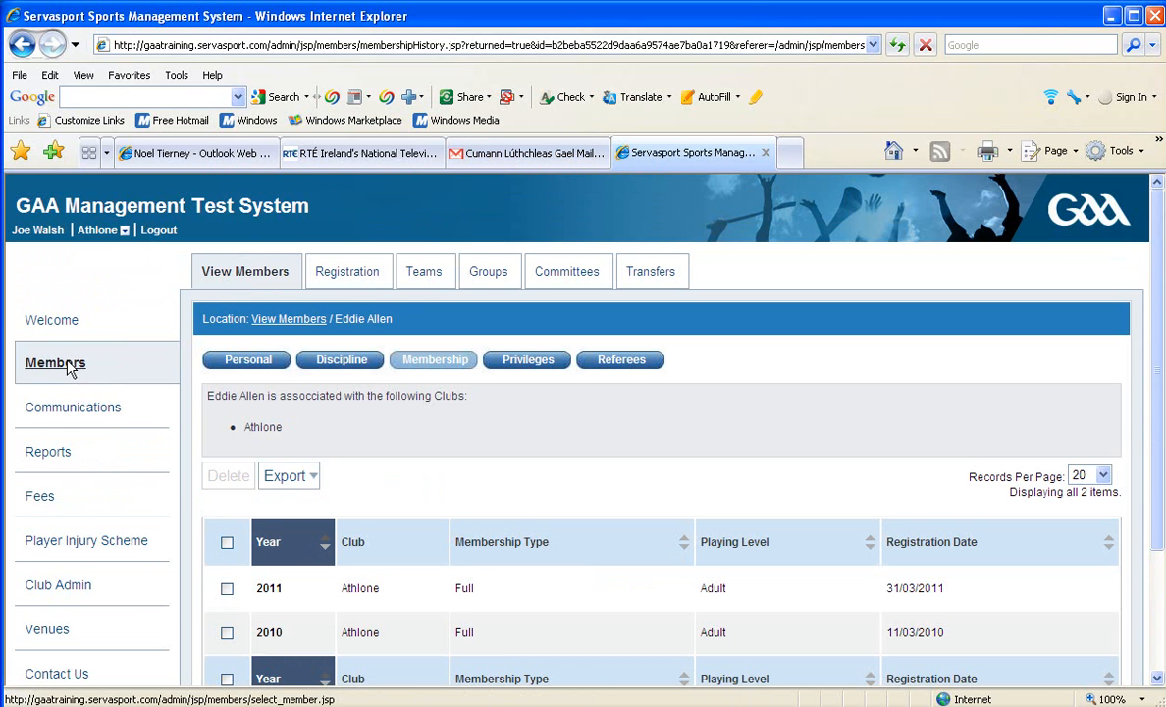
Return to the full members list and set a search condition of Player Category equal to Adult.
left_click(69, 367)
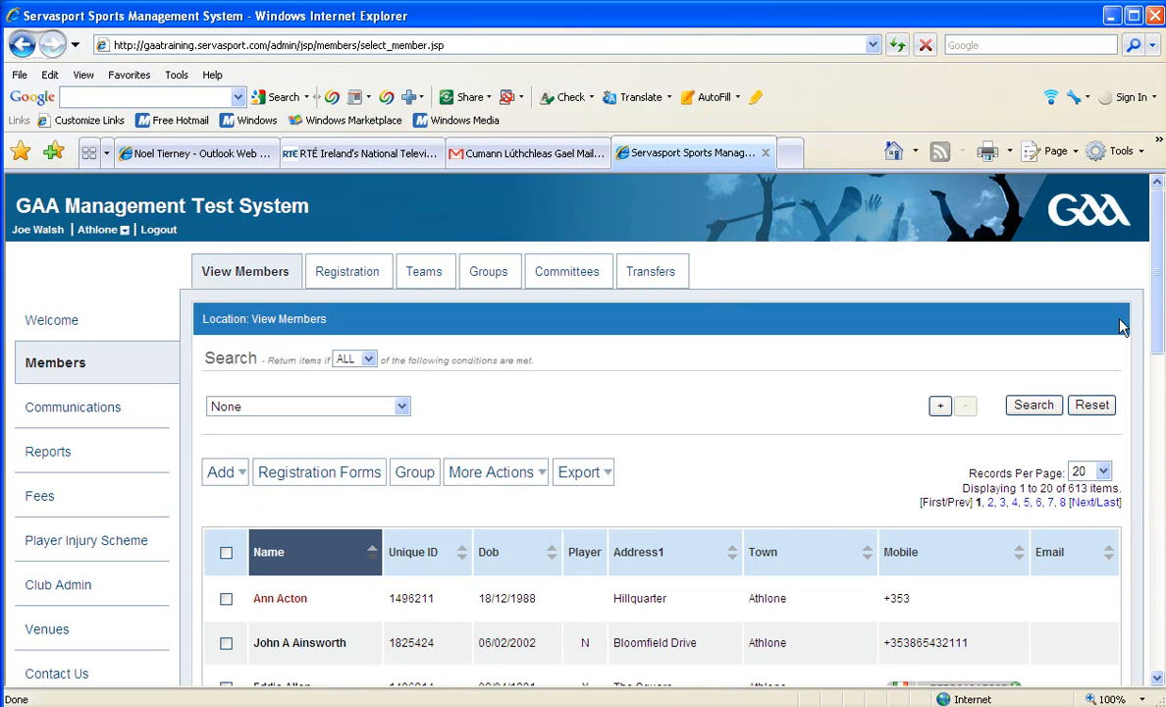
scroll(1155, 302, "down", 2)
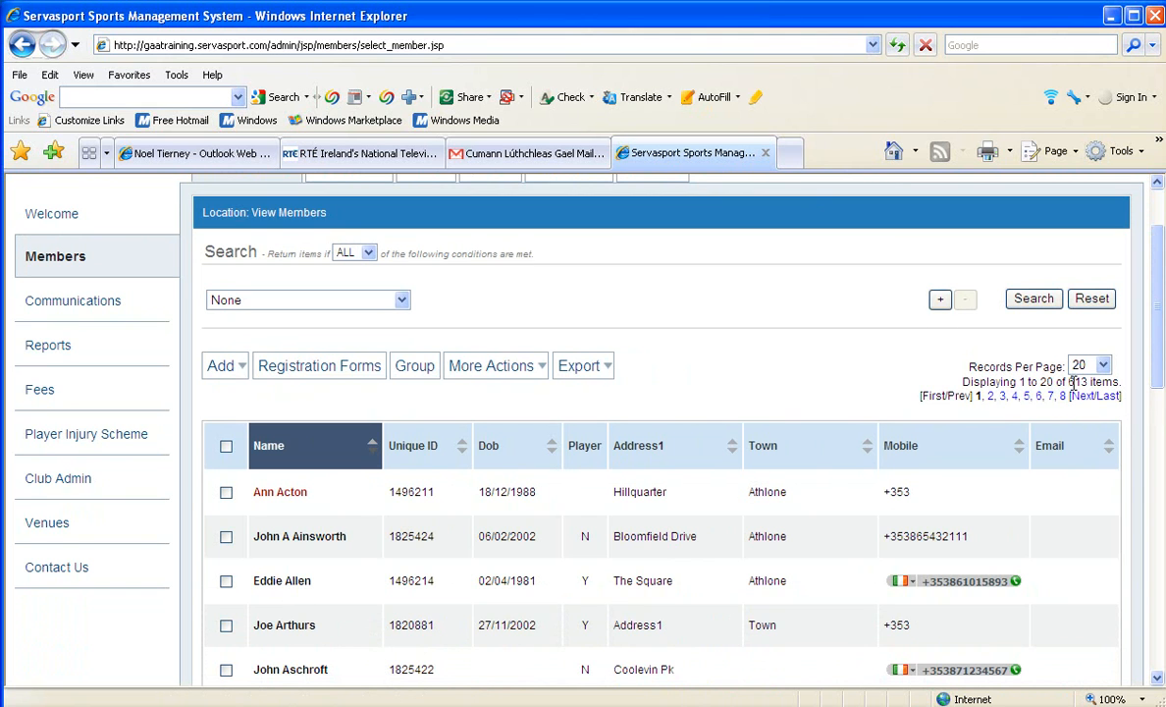
left_click(402, 301)
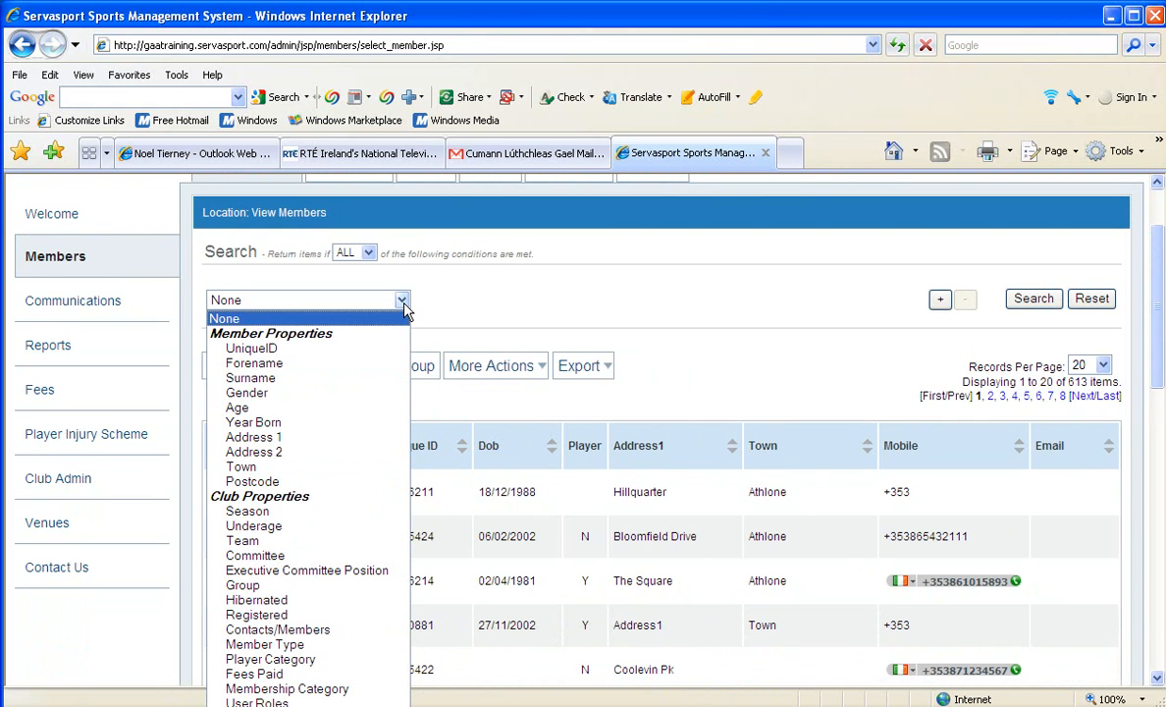
left_click(403, 308)
left_click(402, 302)
left_click(294, 661)
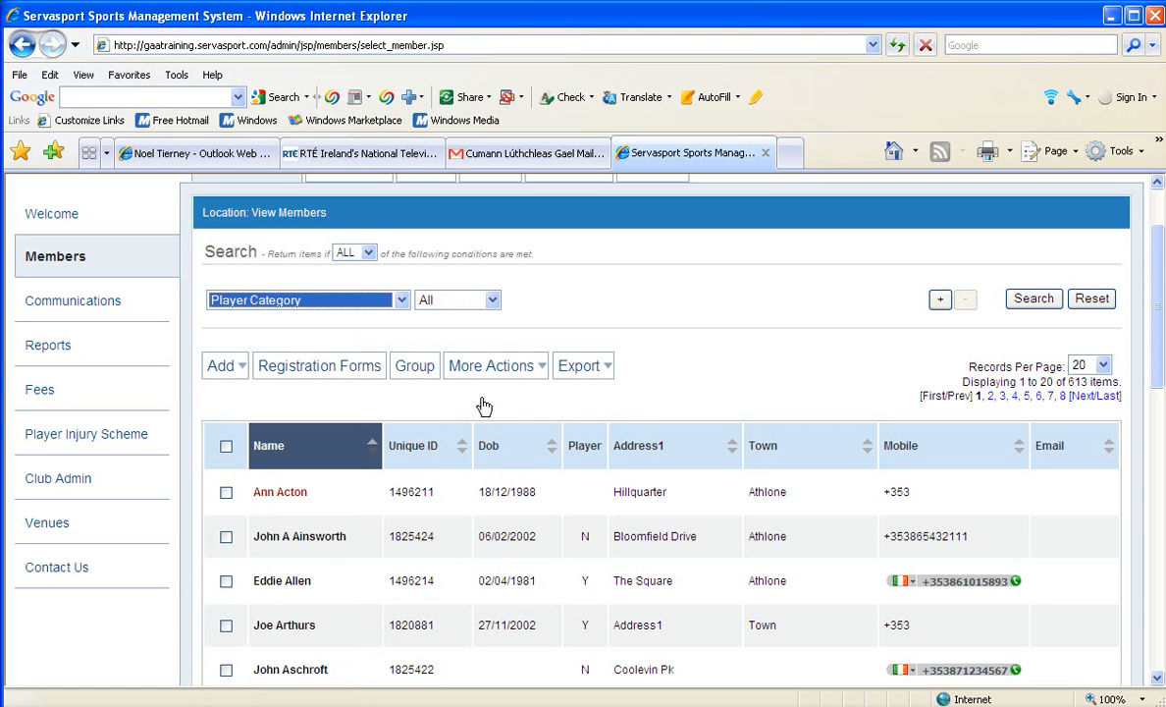
left_click(493, 304)
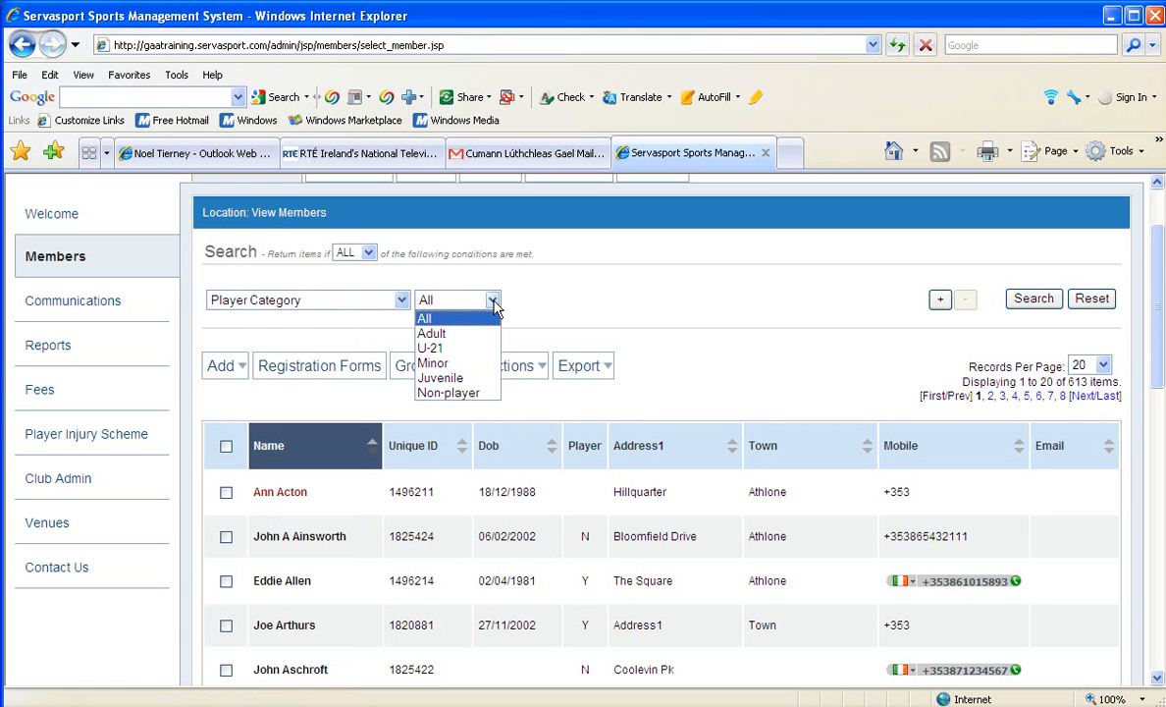
left_click(433, 333)
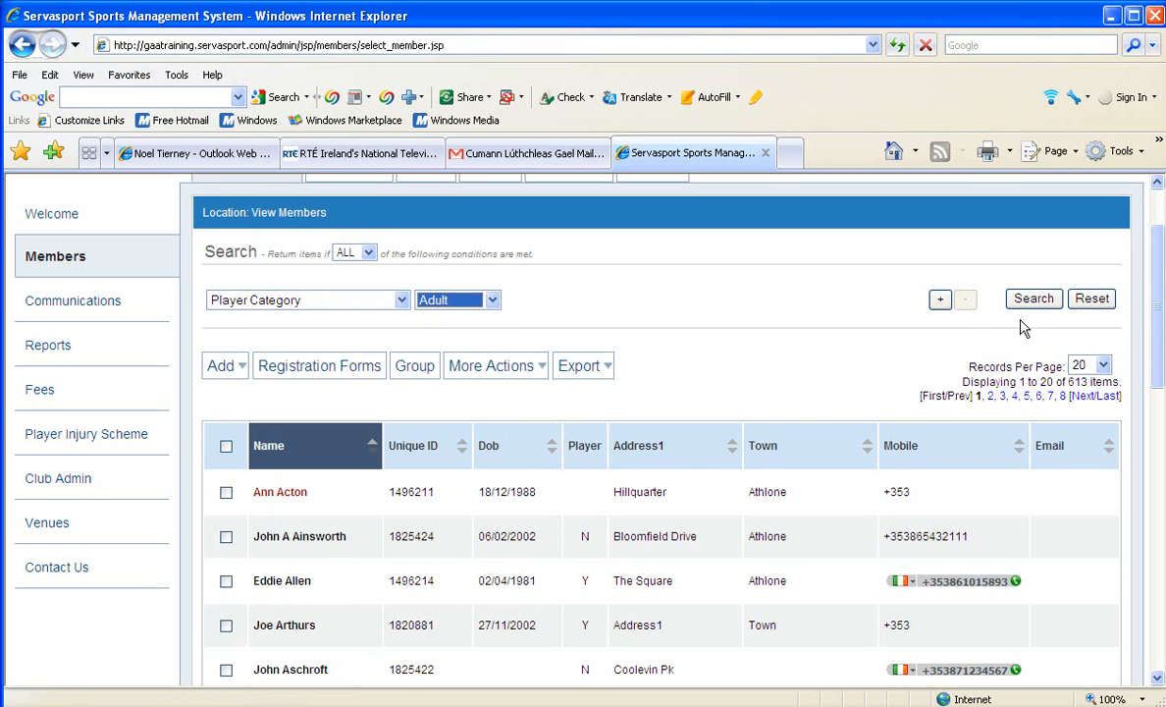
Add a second search condition, Registered set to Yes, and search for members meeting ALL conditions.
left_click(939, 301)
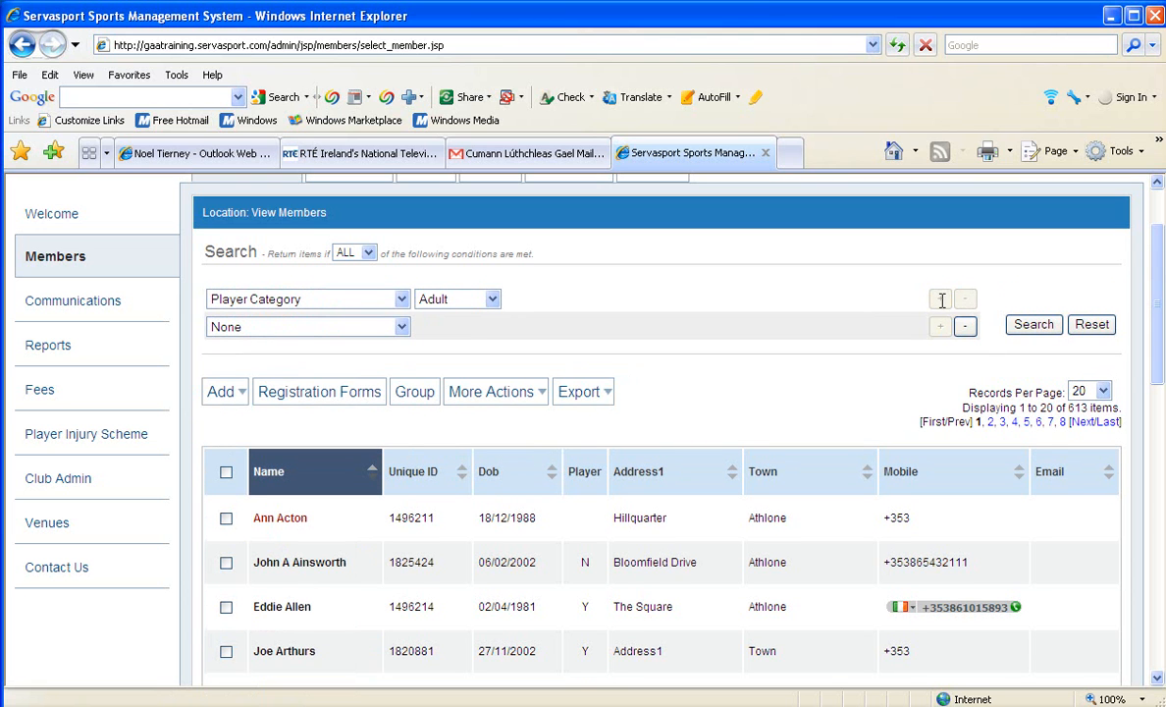
left_click_drag(1155, 304, 1126, 330)
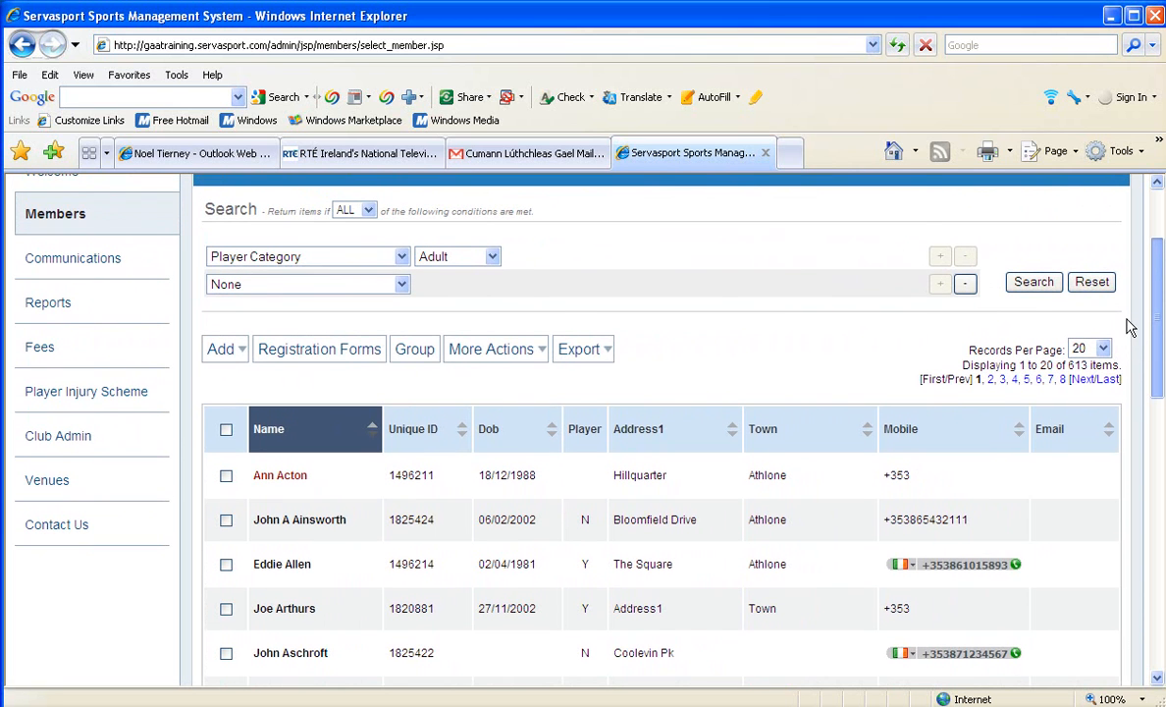
left_click(395, 290)
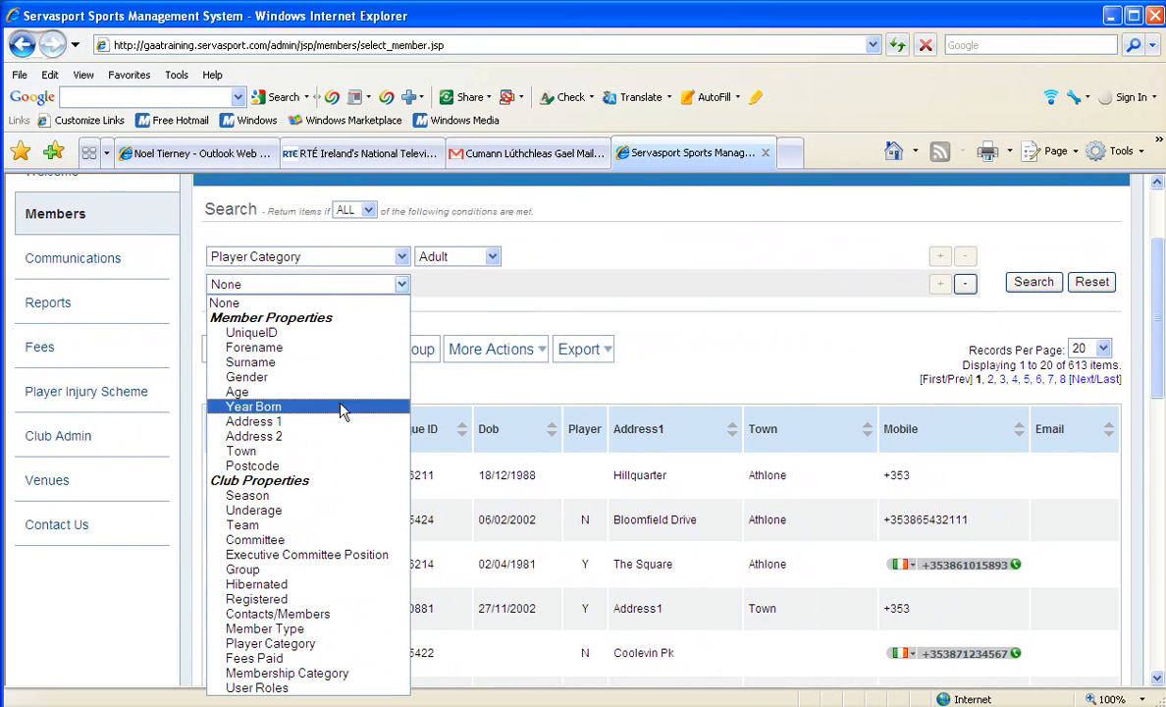
left_click(271, 601)
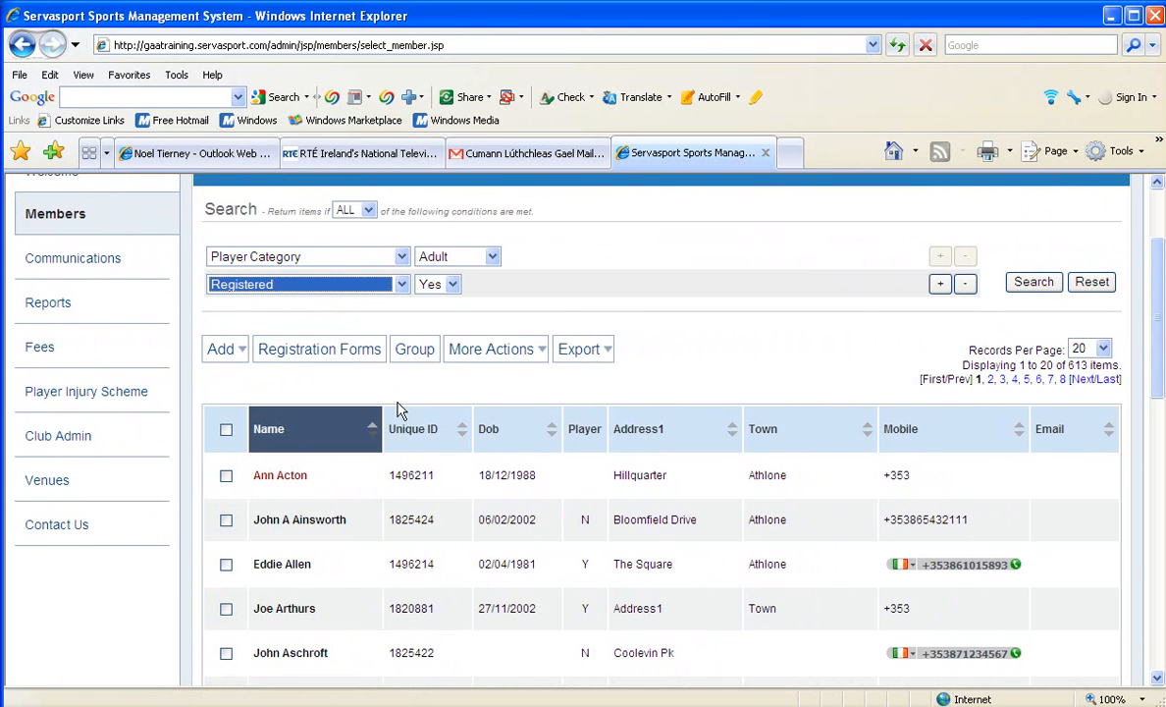
left_click(452, 287)
left_click(444, 302)
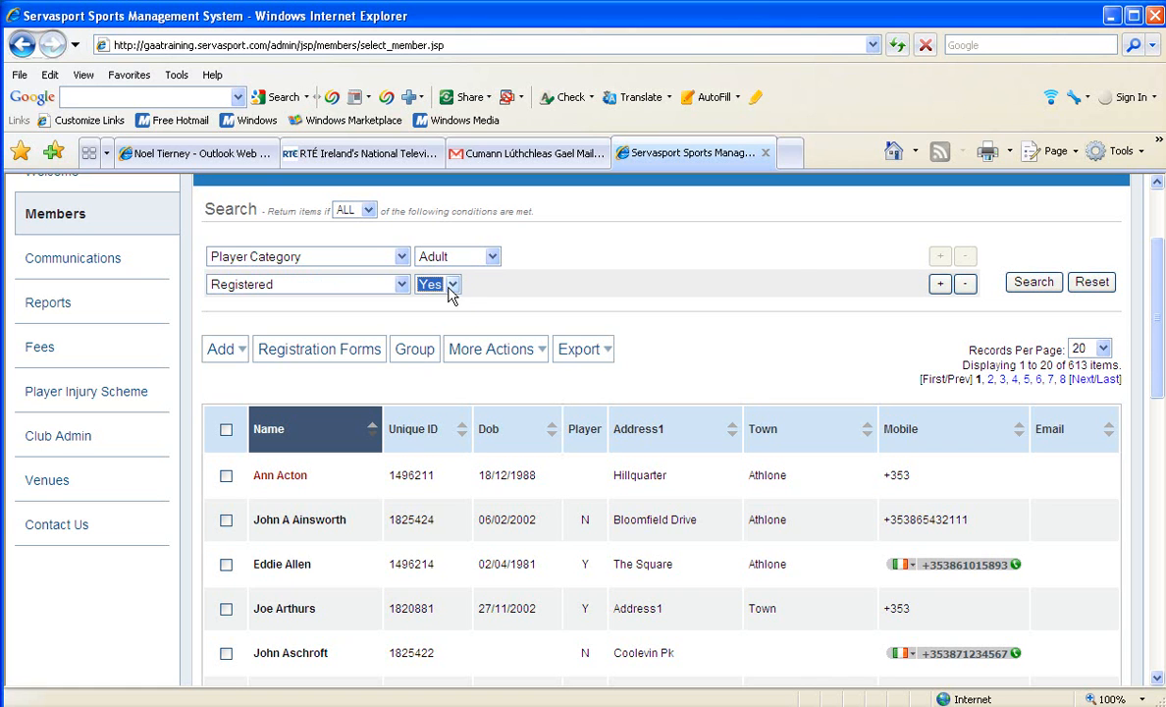
left_click(1029, 293)
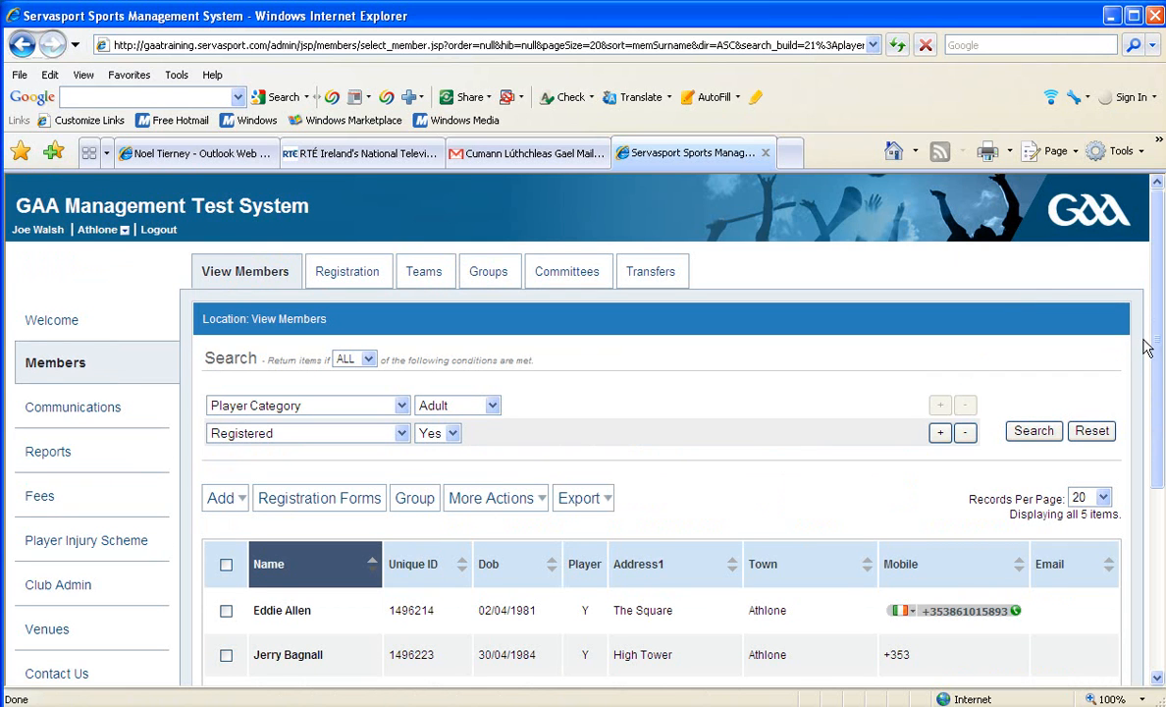
left_click_drag(1157, 370, 1158, 477)
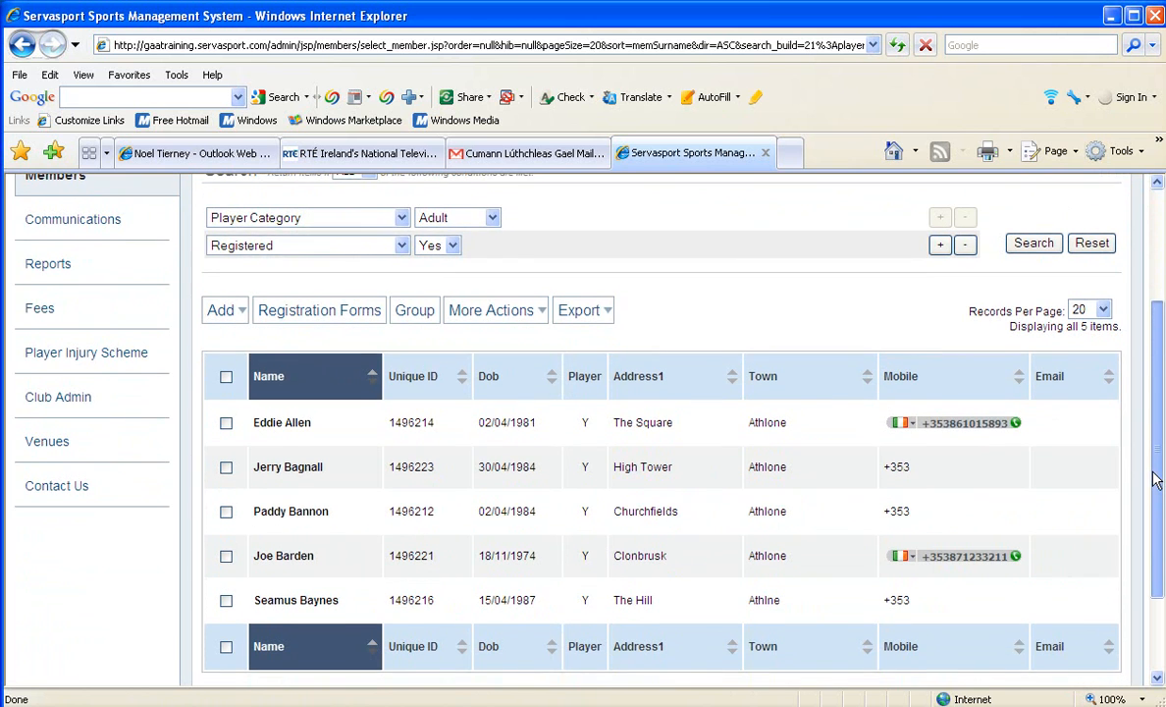
scroll(1155, 479, "up", 1)
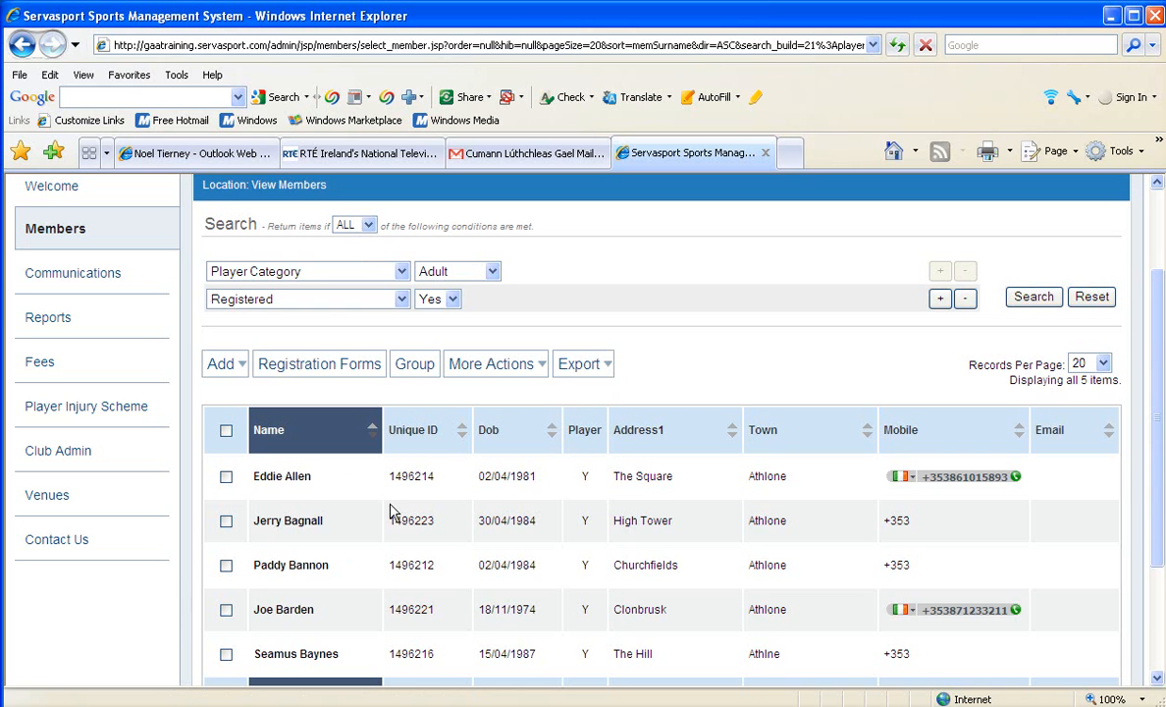
Change the search to return members meeting ANY of the conditions and run it again.
left_click(412, 367)
left_click(371, 228)
left_click(405, 222)
left_click(348, 225)
left_click(349, 251)
left_click(1036, 299)
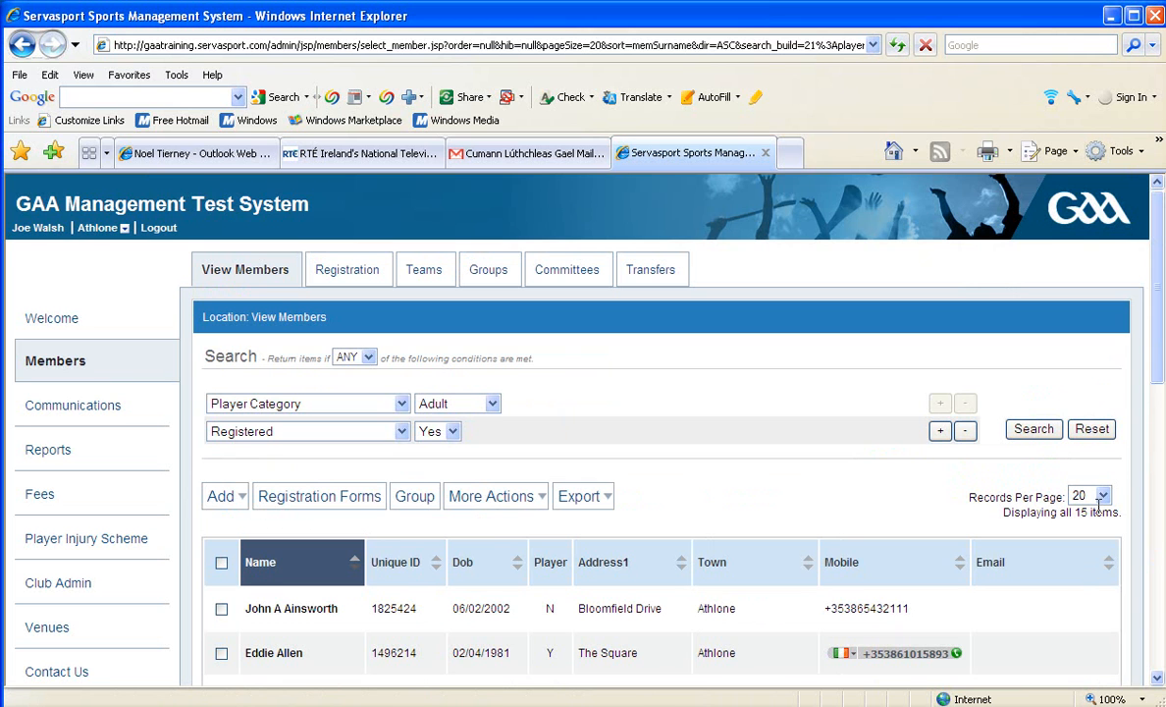
Open the record of the second member listed in the search results.
left_click_drag(1156, 364, 1156, 407)
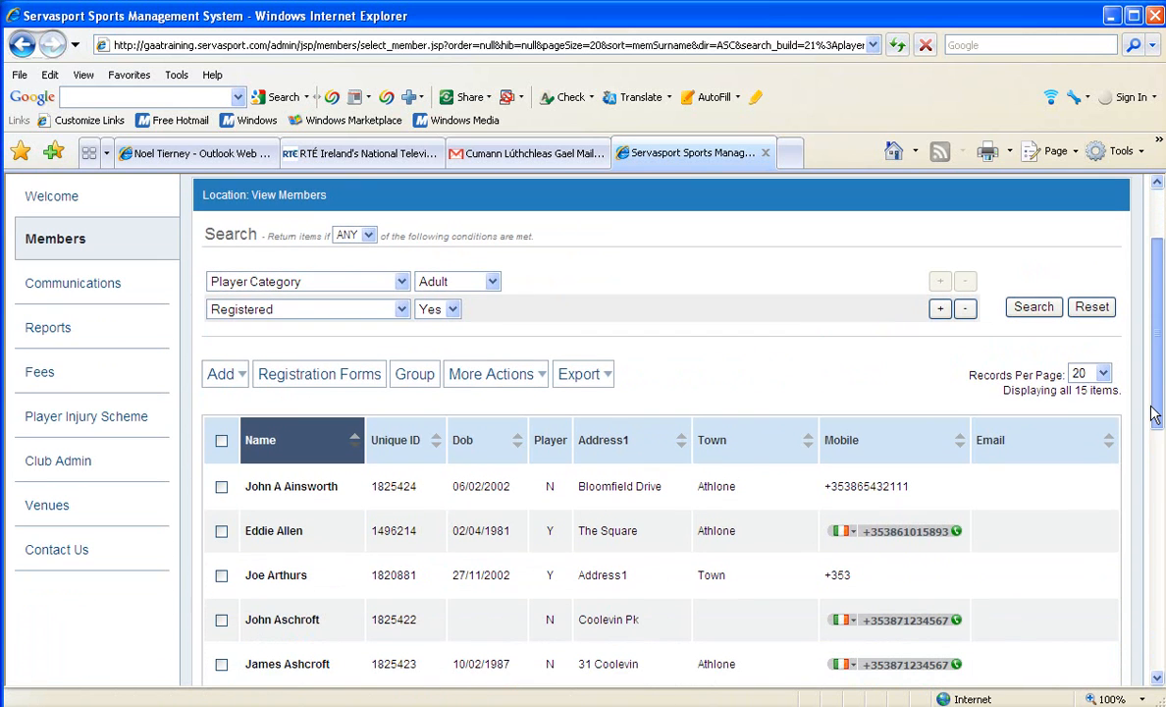
left_click(271, 531)
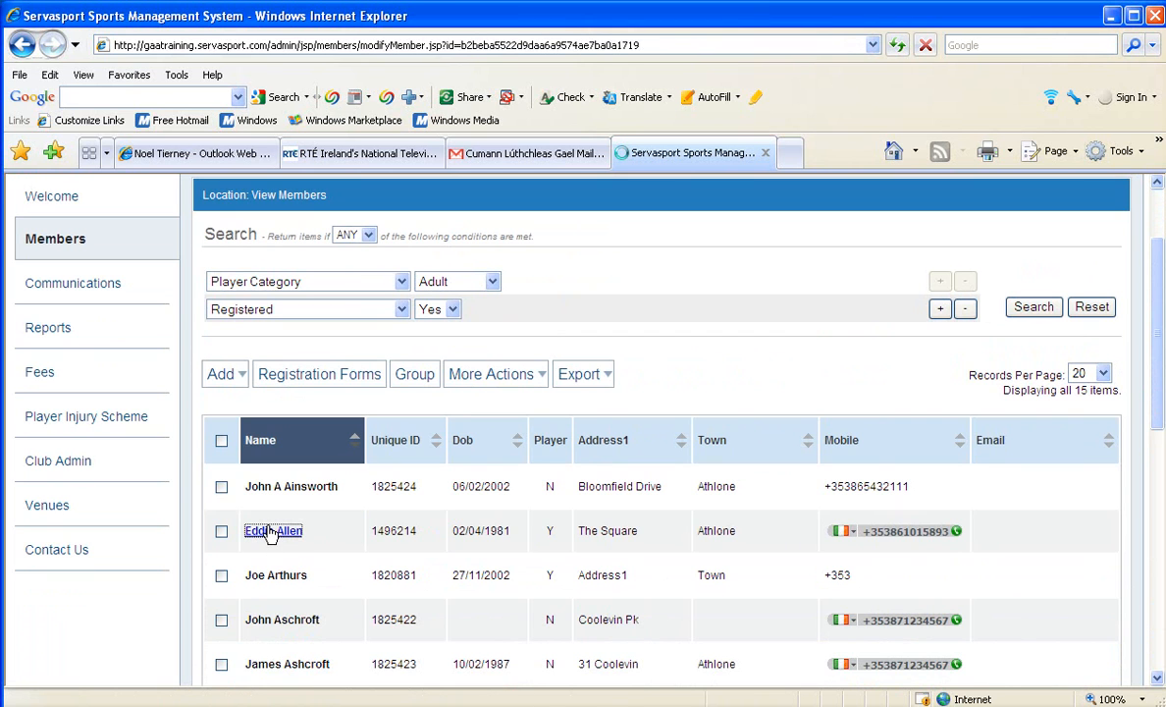